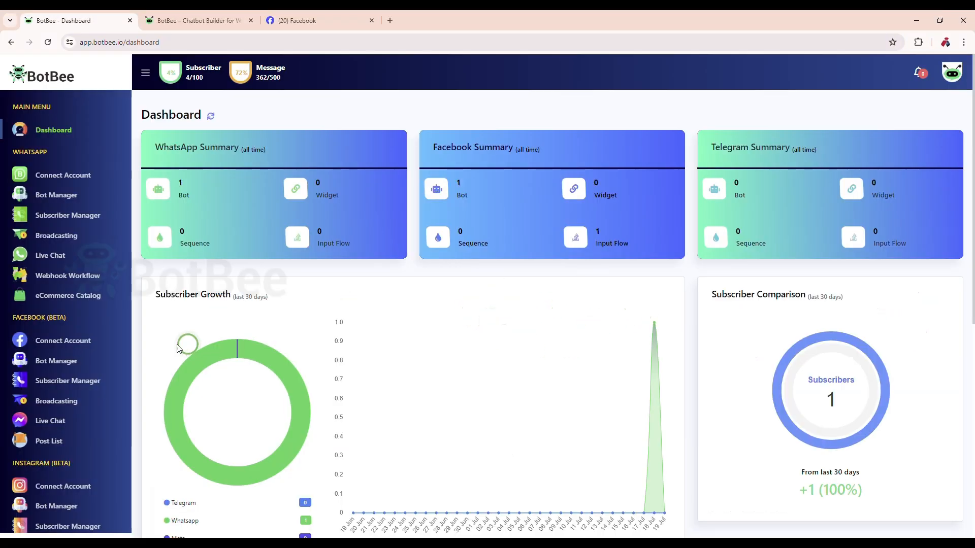
# - Open the Get Started Settings of the Bot Test bot in the Facebook Bot Manager
pyautogui.scroll(-1, 496, 412)
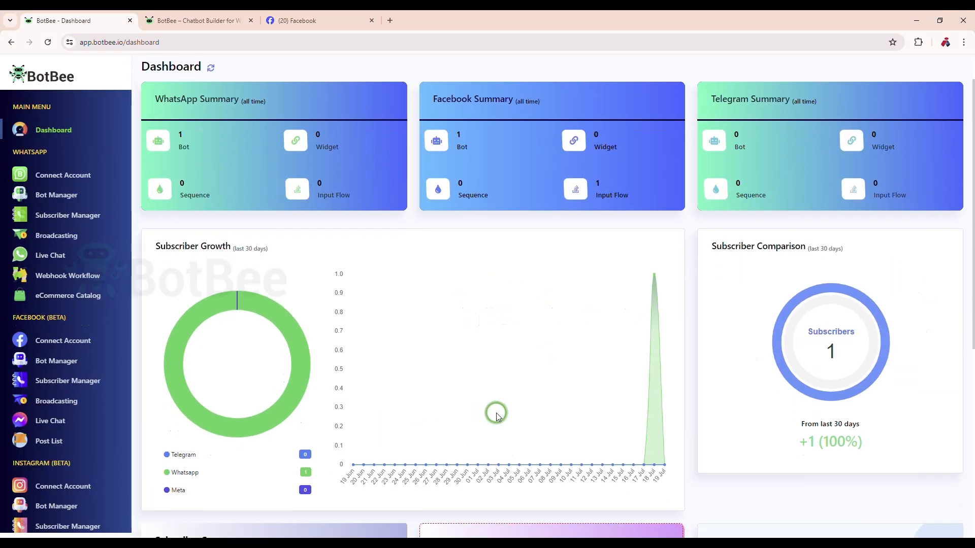
pyautogui.click(54, 361)
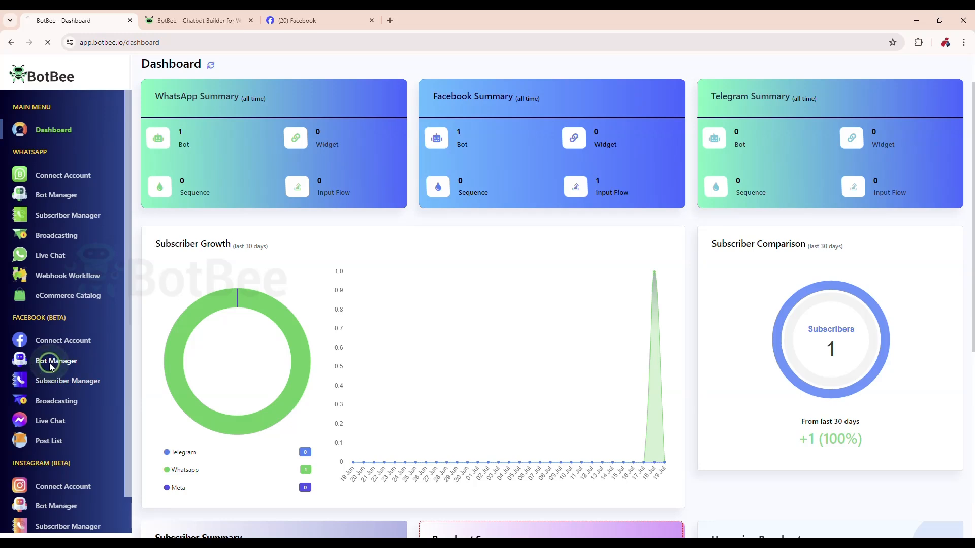
pyautogui.scroll(-1, 320, 394)
pyautogui.scroll(-5, 320, 393)
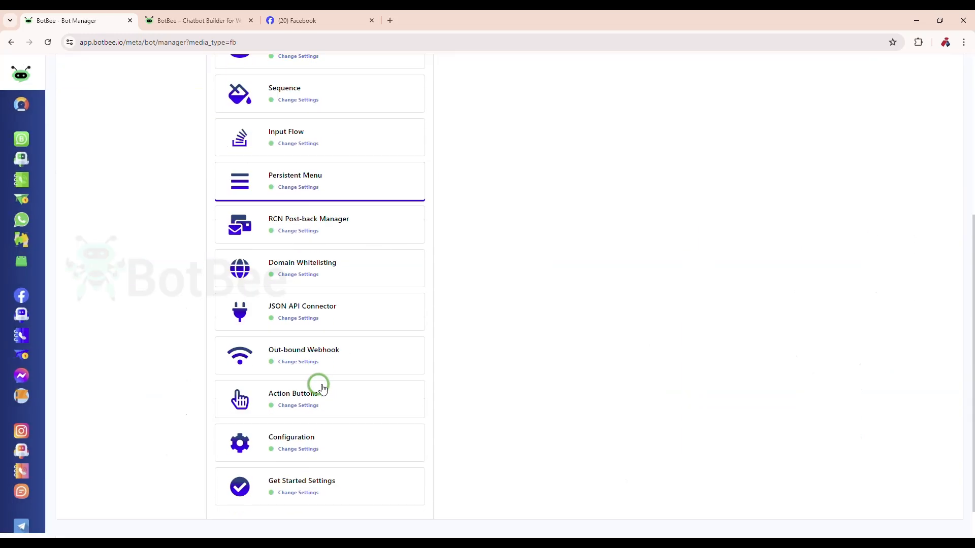
pyautogui.click(297, 465)
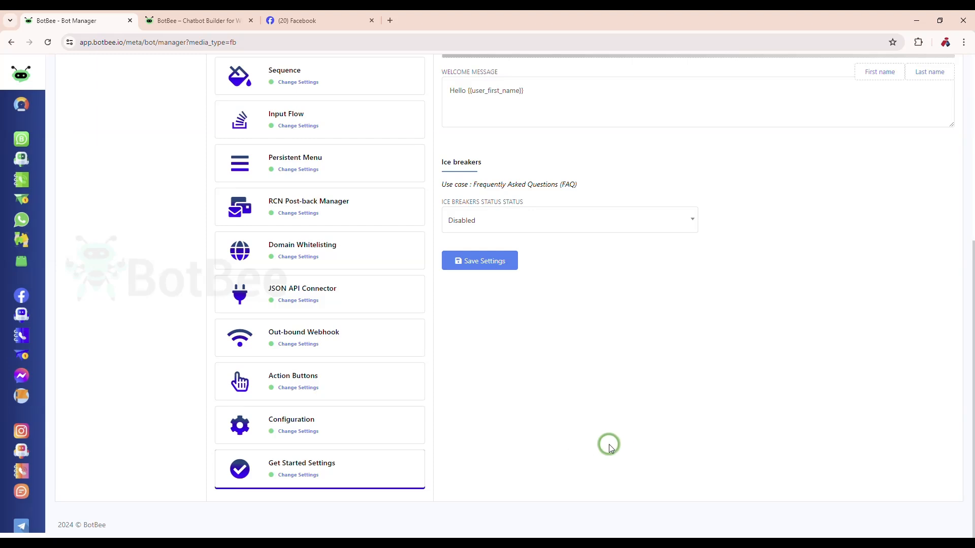
# - Set the Get Started status to Enabled
pyautogui.scroll(5, 609, 443)
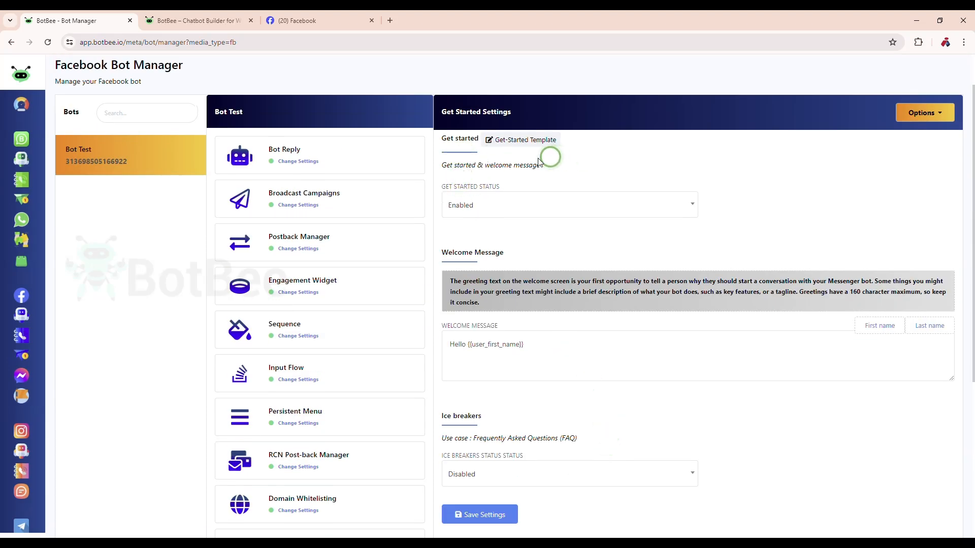
pyautogui.click(468, 204)
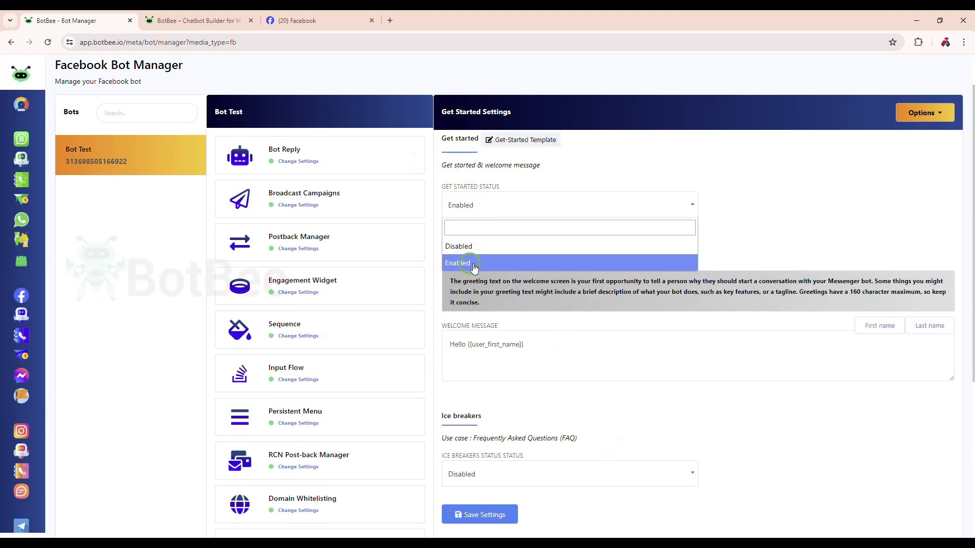
pyautogui.click(476, 262)
# - Open the Get-Started Template in the flow builder and move the Start Bot Flow node clear of the Actions node
pyautogui.click(524, 151)
pyautogui.click(523, 140)
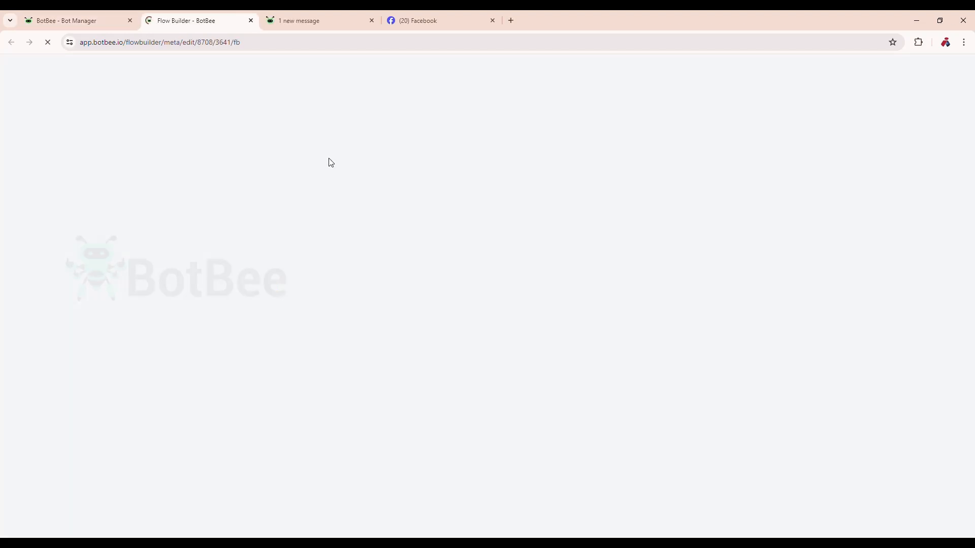
pyautogui.click(374, 390)
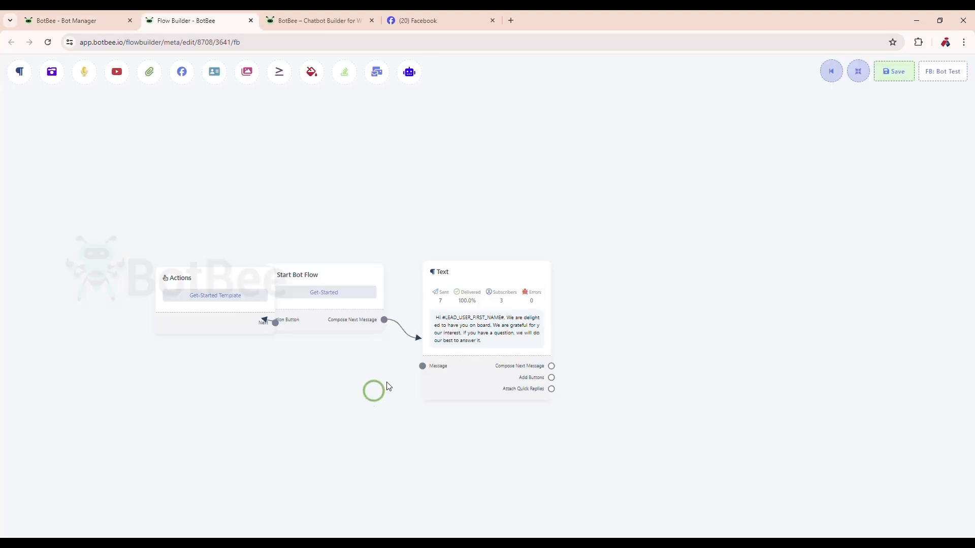
pyautogui.moveTo(357, 318); pyautogui.dragTo(376, 319)
# - Open the Text node's reply message, save its configuration as it is, and save the flow
pyautogui.doubleClick(442, 320)
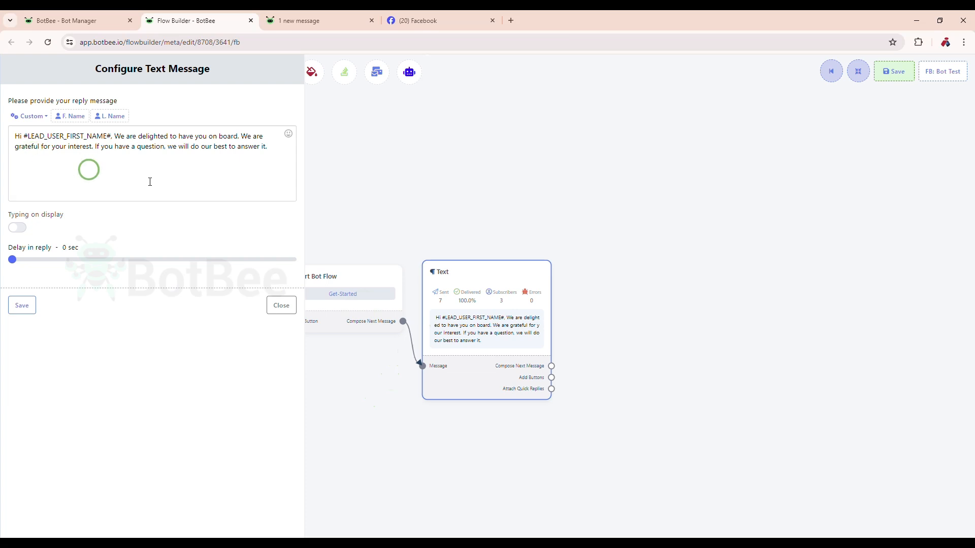
pyautogui.click(35, 296)
pyautogui.click(906, 80)
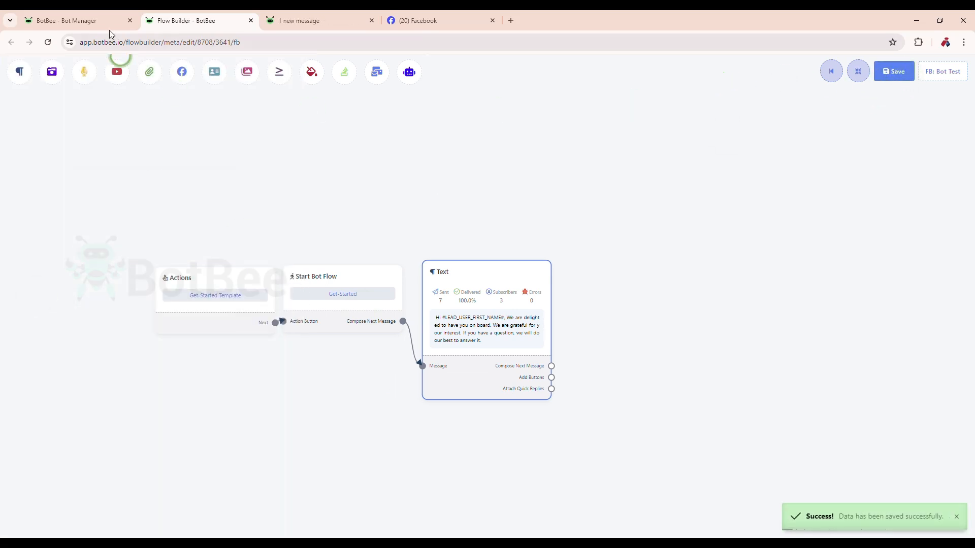
# - Return to the Bot Manager and save the Get Started settings
pyautogui.click(98, 15)
pyautogui.scroll(-2, 589, 330)
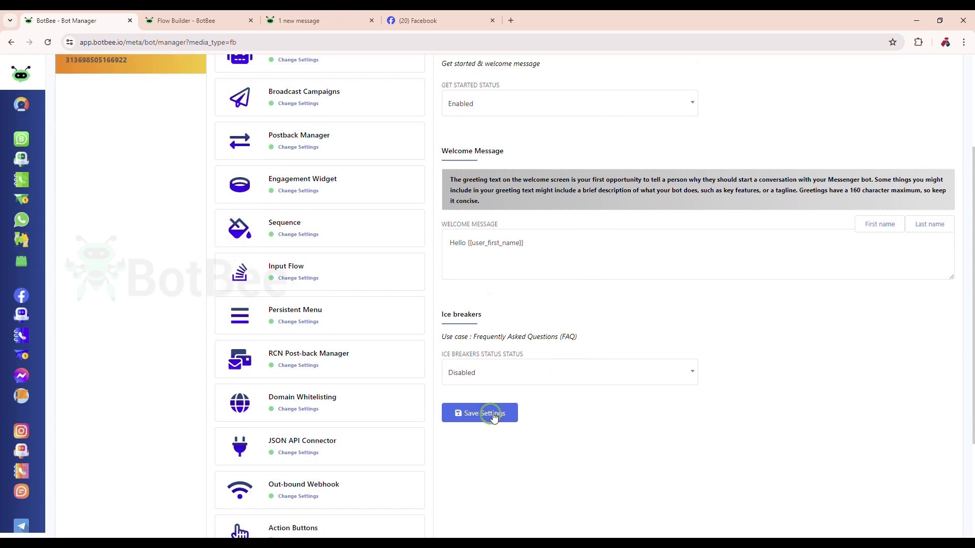
pyautogui.click(485, 415)
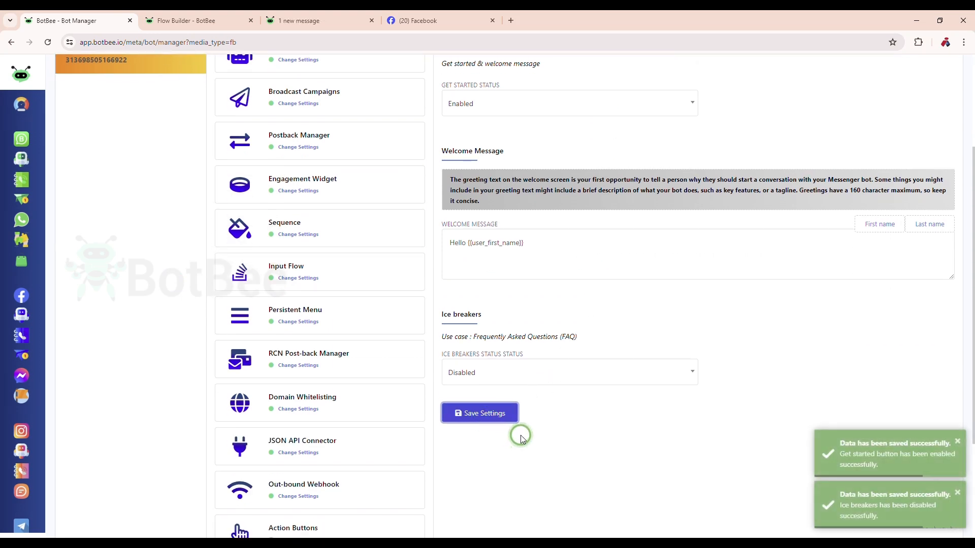
# - Start creating a persistent menu for the bot with the locale Default
pyautogui.scroll(3, 520, 437)
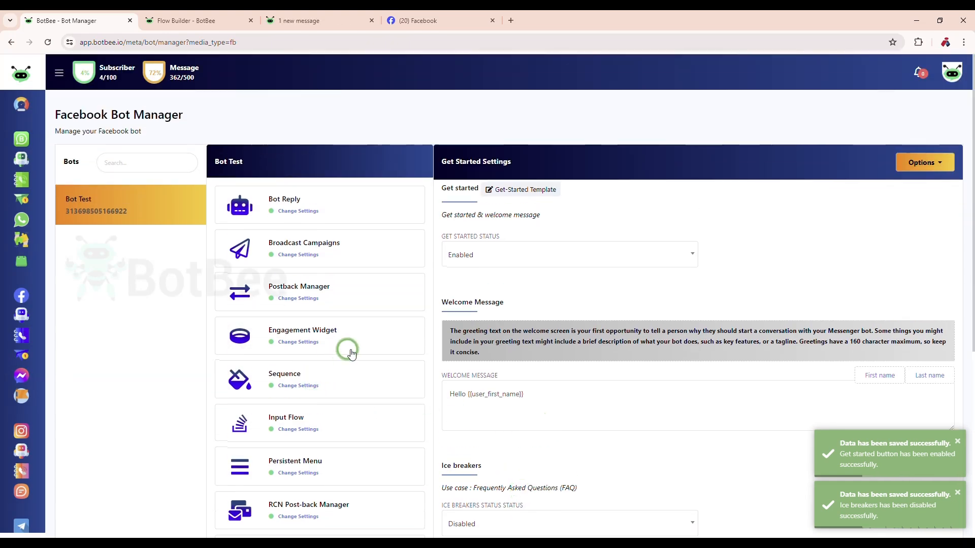
pyautogui.click(301, 467)
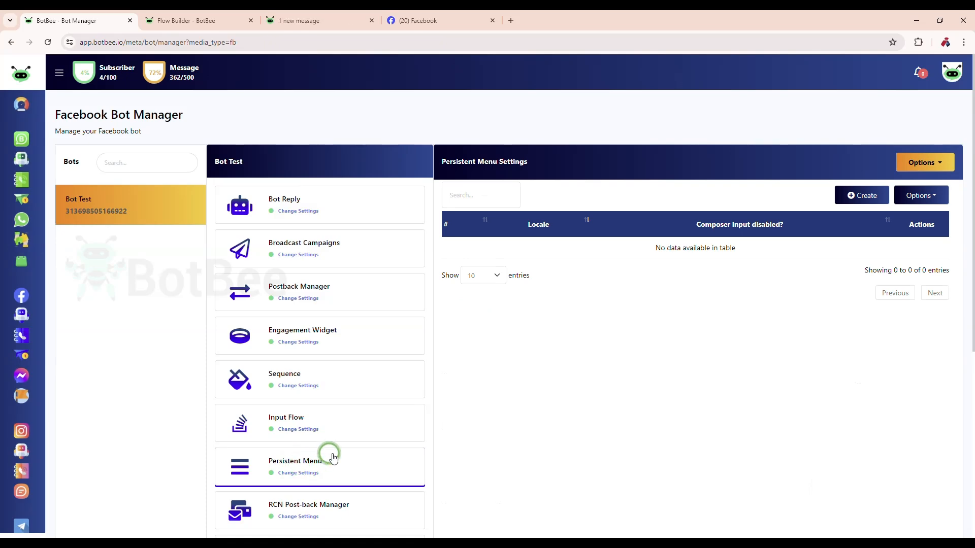
pyautogui.click(927, 198)
pyautogui.click(877, 198)
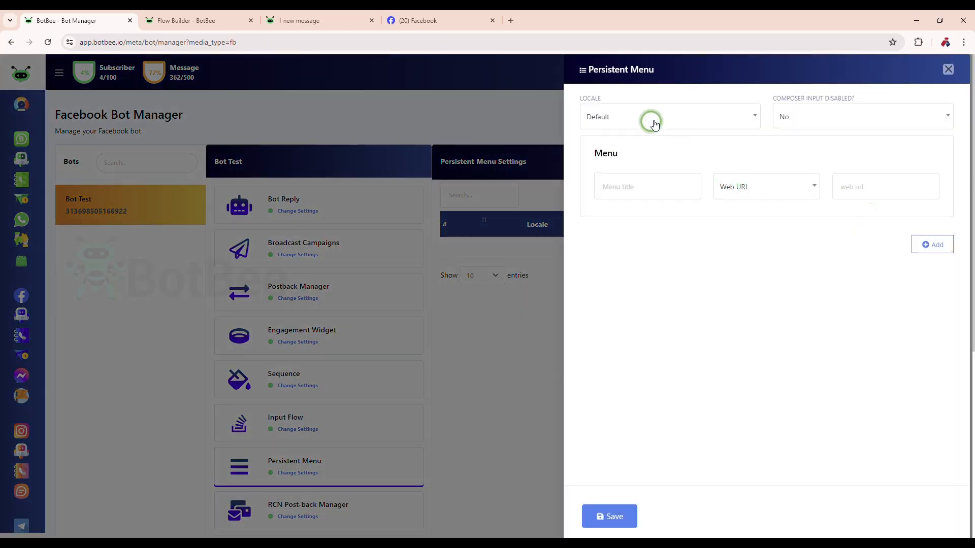
pyautogui.click(655, 118)
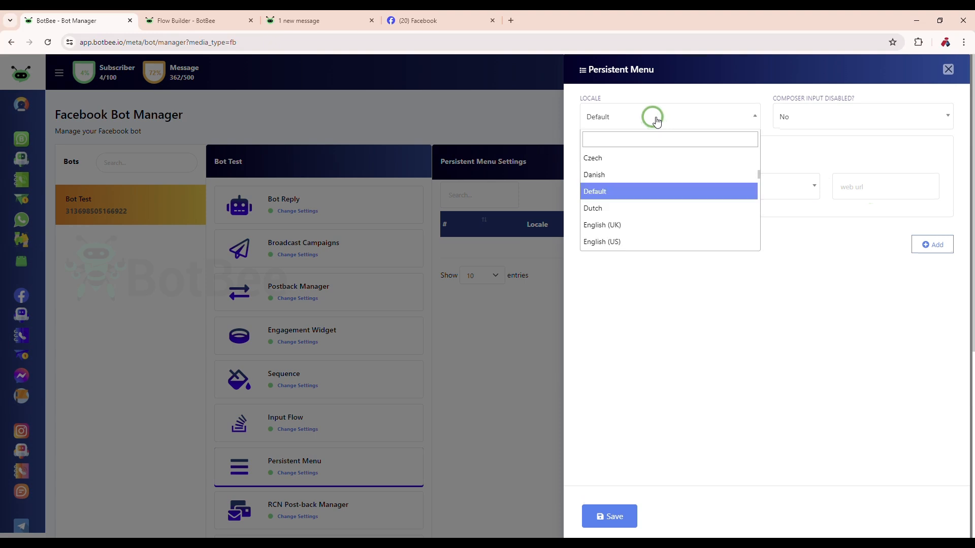
pyautogui.click(640, 191)
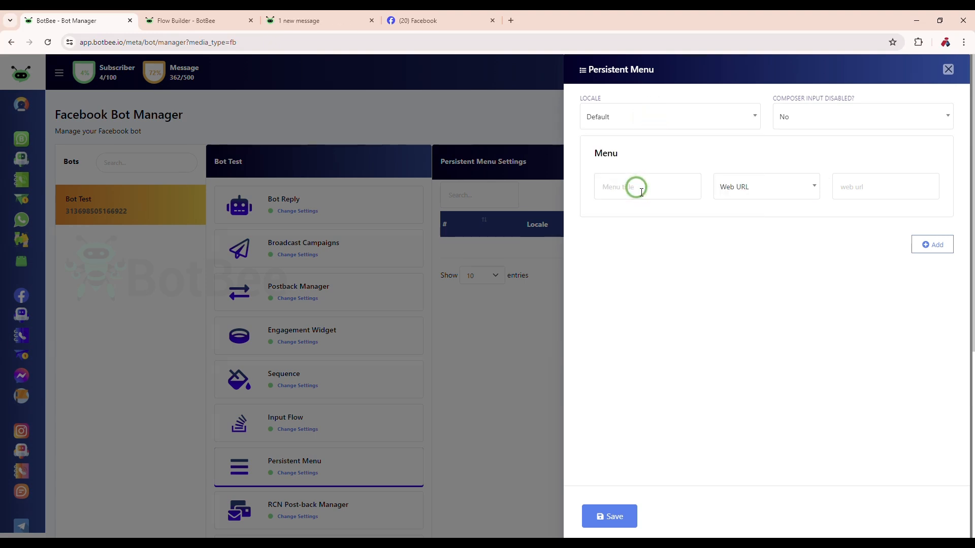
# - Check the choices for disabling composer input and keep the option at No
pyautogui.click(870, 116)
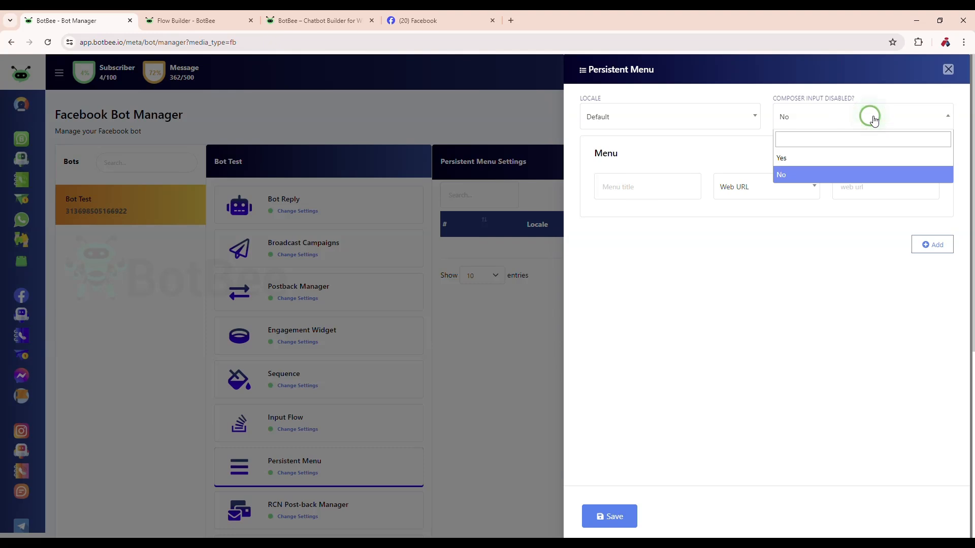
pyautogui.click(871, 118)
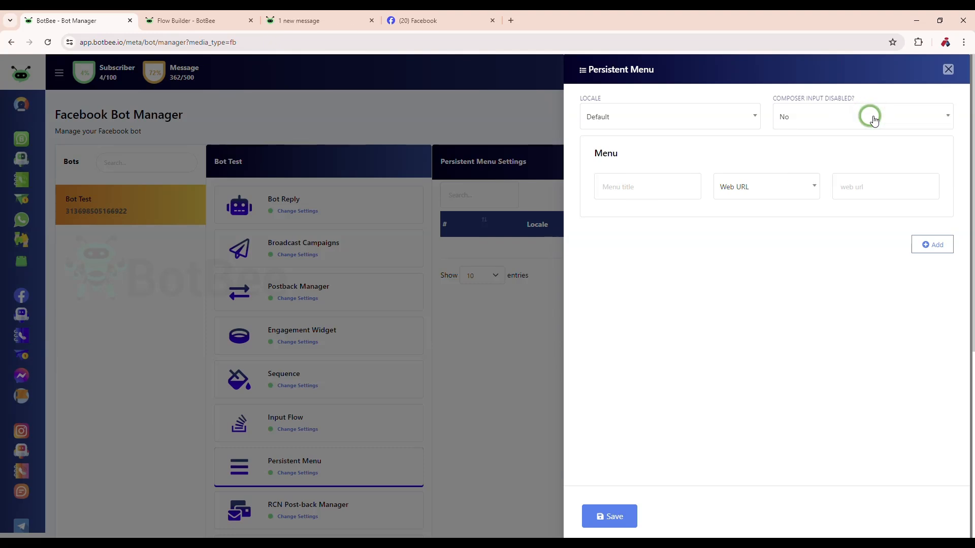
pyautogui.moveTo(770, 101); pyautogui.dragTo(864, 97)
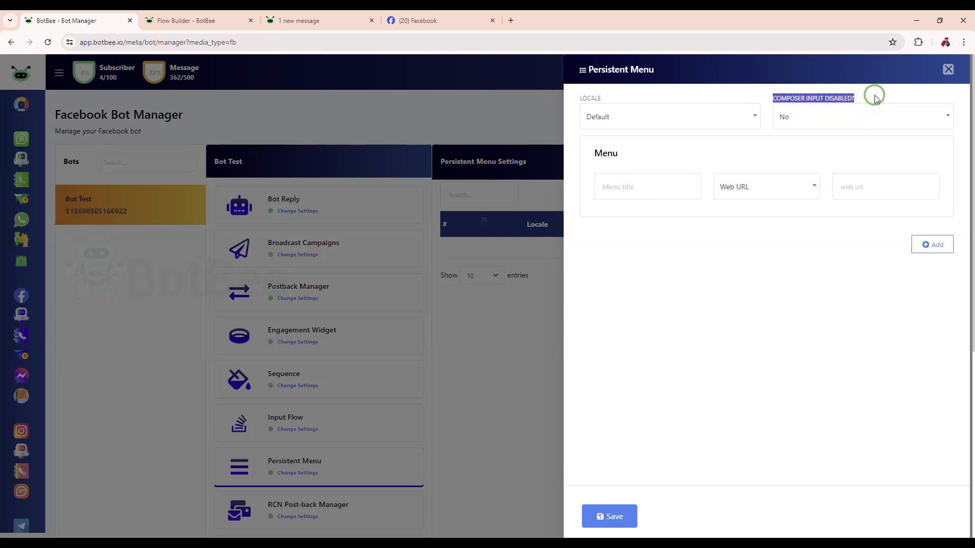
pyautogui.click(882, 96)
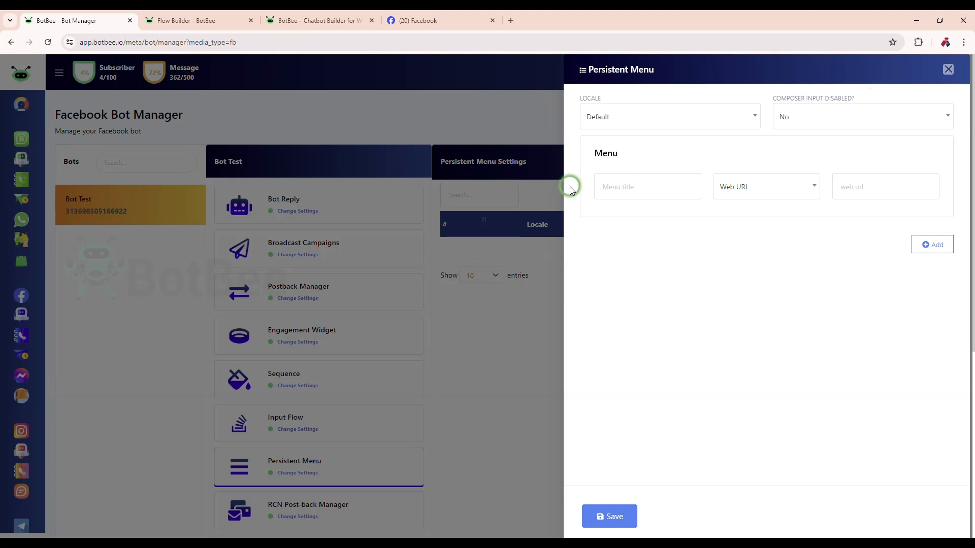
# - Title the first menu item "opening time" and set its type to Post Back
pyautogui.click(629, 189)
pyautogui.click(675, 227)
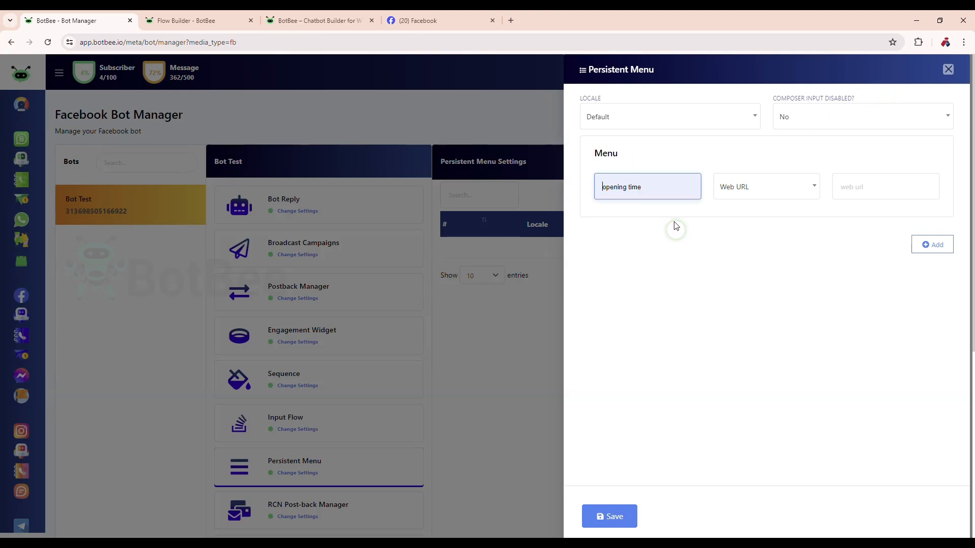
pyautogui.moveTo(654, 192); pyautogui.dragTo(601, 199)
pyautogui.click(783, 188)
pyautogui.click(744, 246)
pyautogui.click(851, 191)
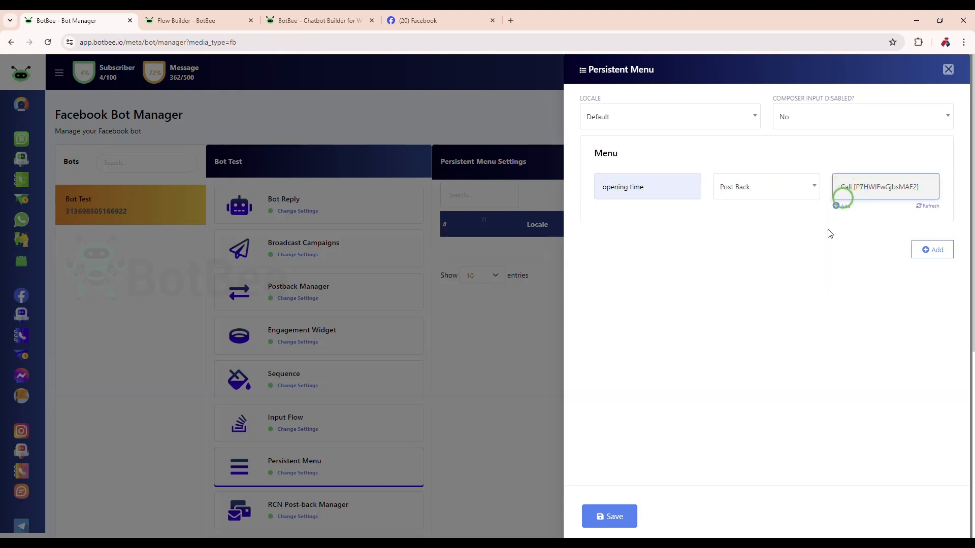
pyautogui.click(831, 338)
# - Open a new post-back flow from the menu item, view the Start Bot Flow configuration, and close it without changes
pyautogui.click(840, 206)
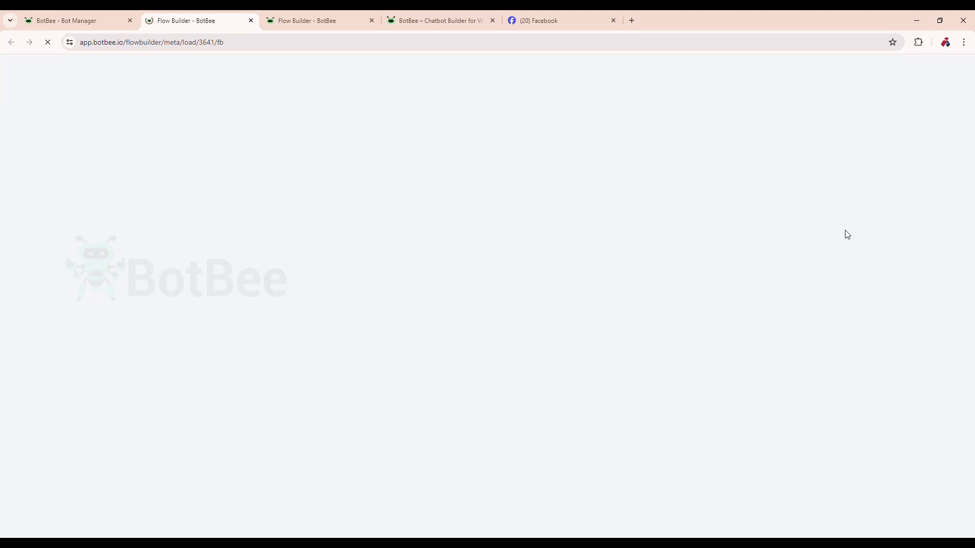
pyautogui.click(424, 265)
pyautogui.doubleClick(233, 315)
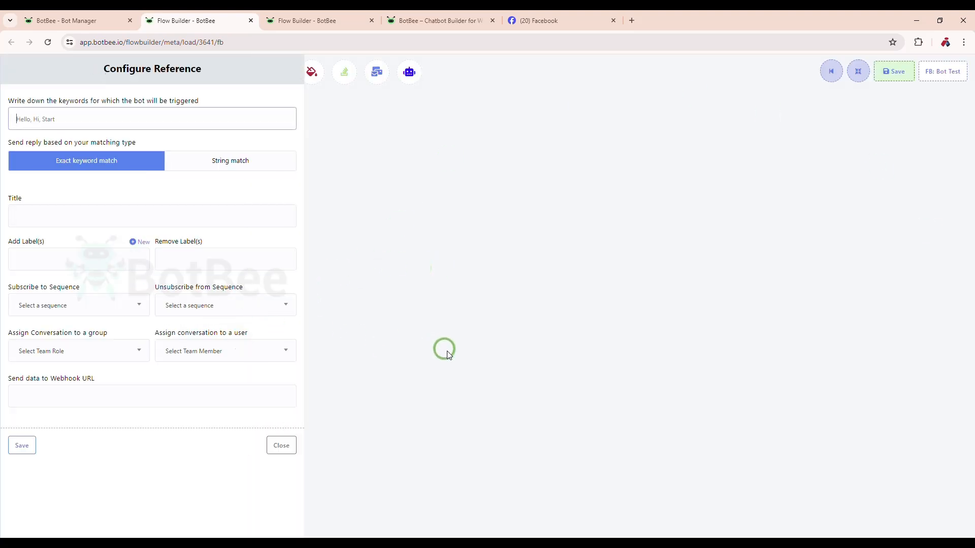
pyautogui.click(285, 458)
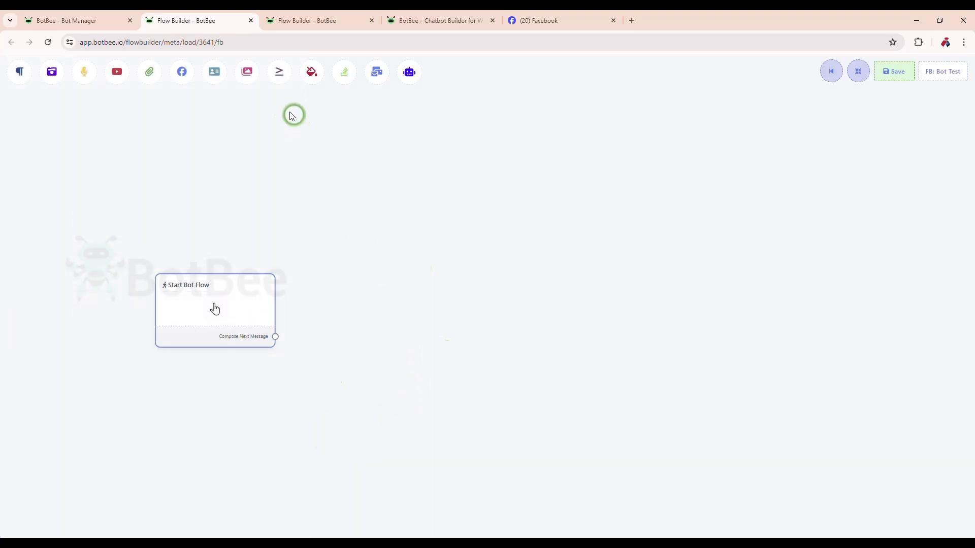
# - Return to the persistent menu form and choose the "time" post-back for the "opening time" item
pyautogui.click(76, 20)
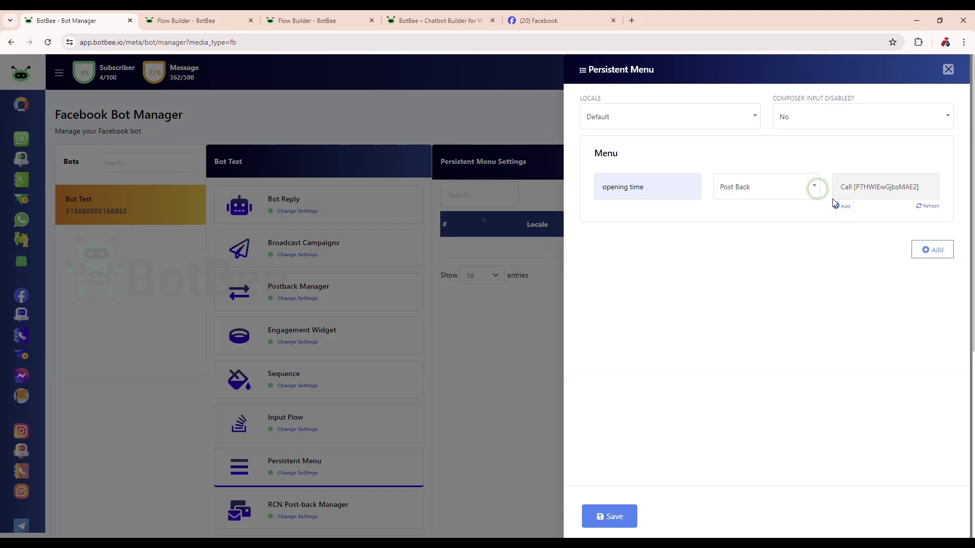
pyautogui.click(873, 178)
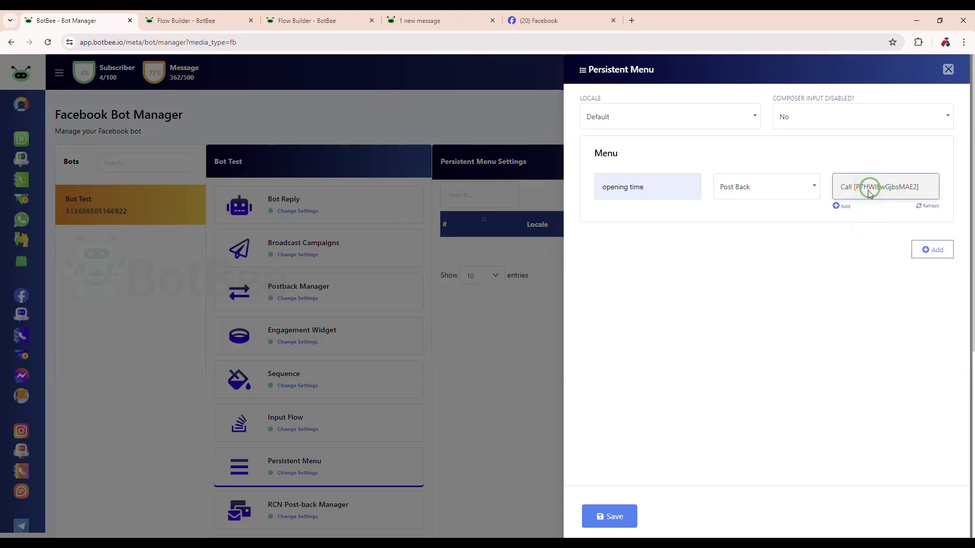
pyautogui.click(830, 236)
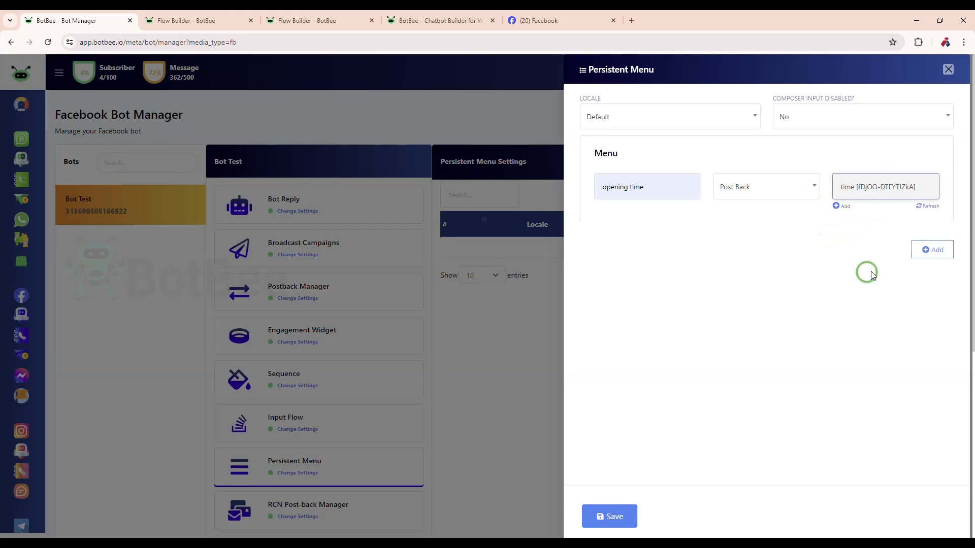
# - Add a second menu item titled "details" with type Post Back and the "details" post-back
pyautogui.click(933, 250)
pyautogui.click(622, 302)
pyautogui.click(632, 308)
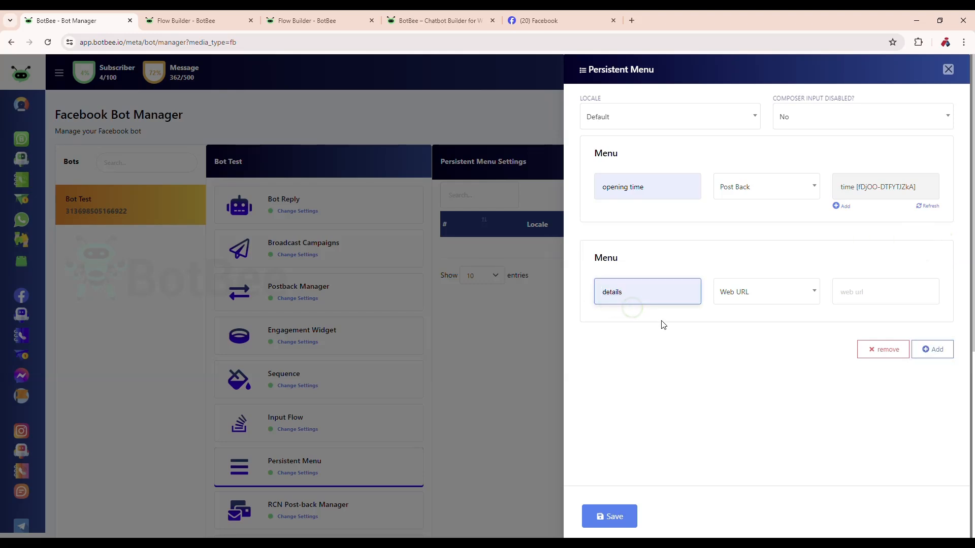
pyautogui.click(744, 302)
pyautogui.click(750, 348)
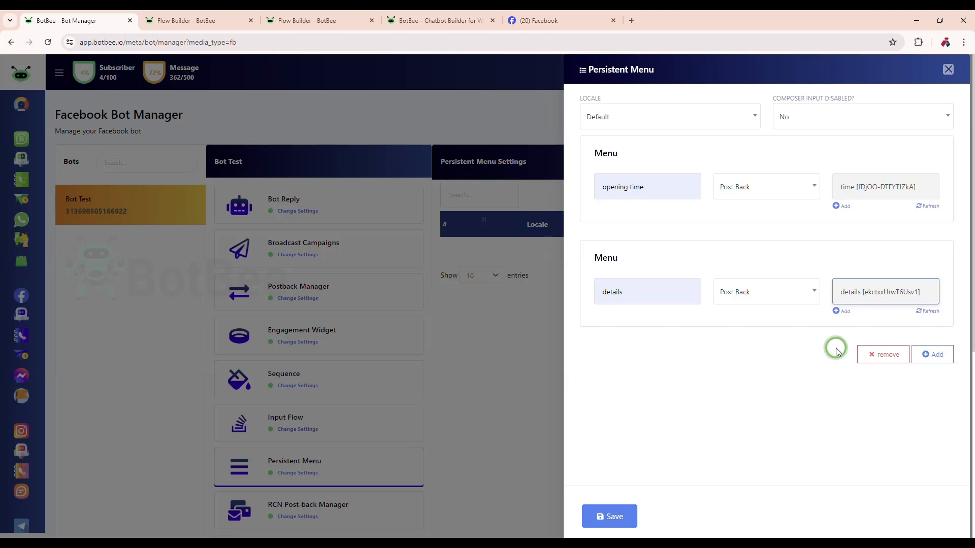
pyautogui.click(933, 354)
pyautogui.click(647, 397)
pyautogui.click(659, 427)
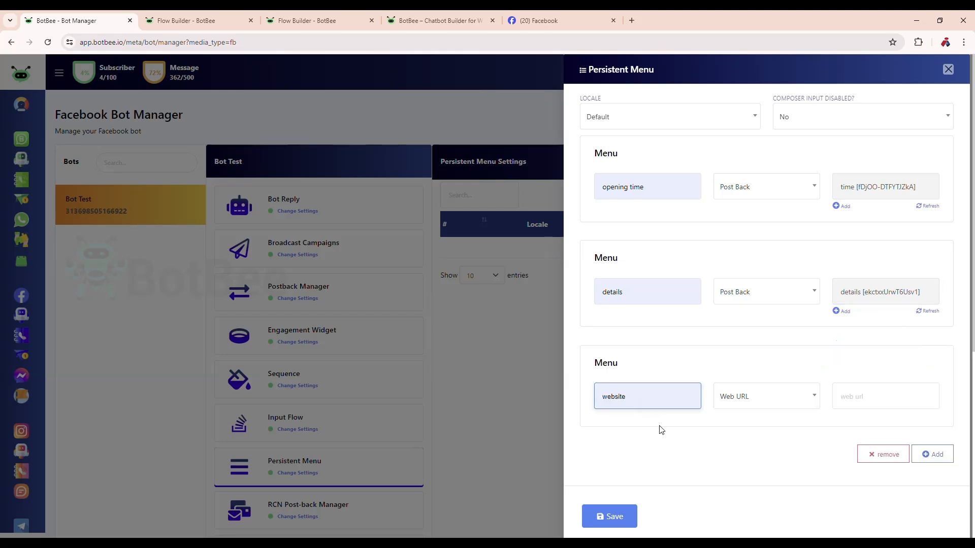
pyautogui.click(750, 399)
pyautogui.click(747, 438)
pyautogui.click(840, 402)
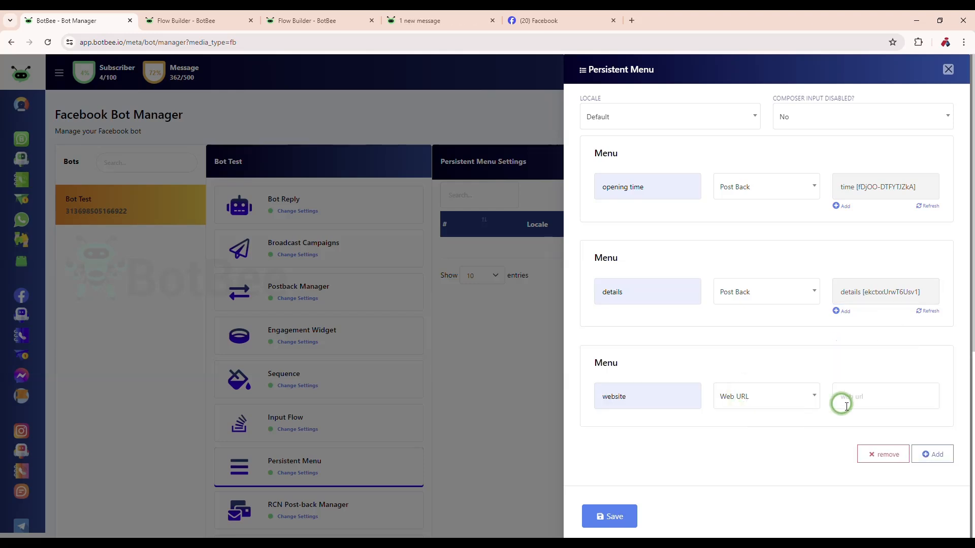
pyautogui.click(931, 415)
# - Add a fourth menu item titled "Pricing" to the persistent menu
pyautogui.click(942, 454)
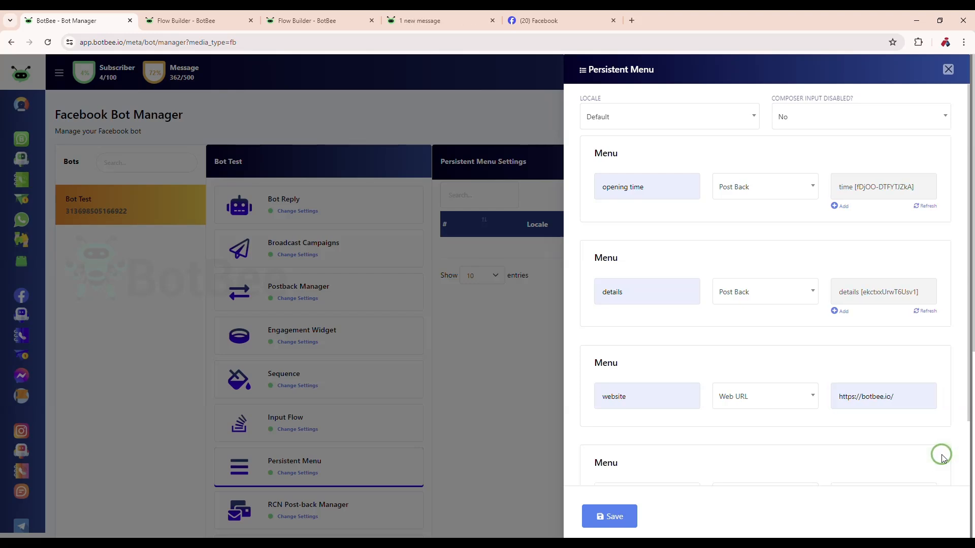
pyautogui.scroll(-2, 939, 452)
pyautogui.click(631, 421)
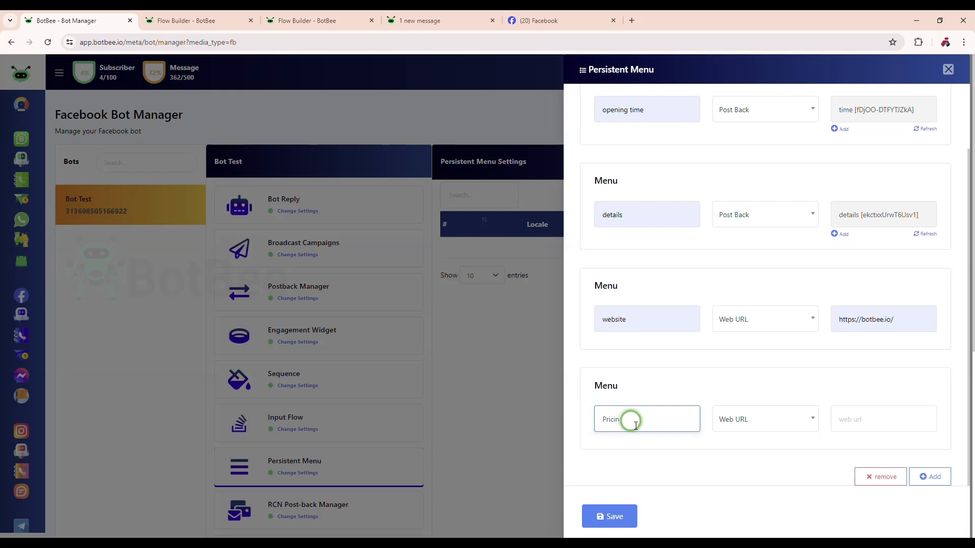
pyautogui.write('Pricing')
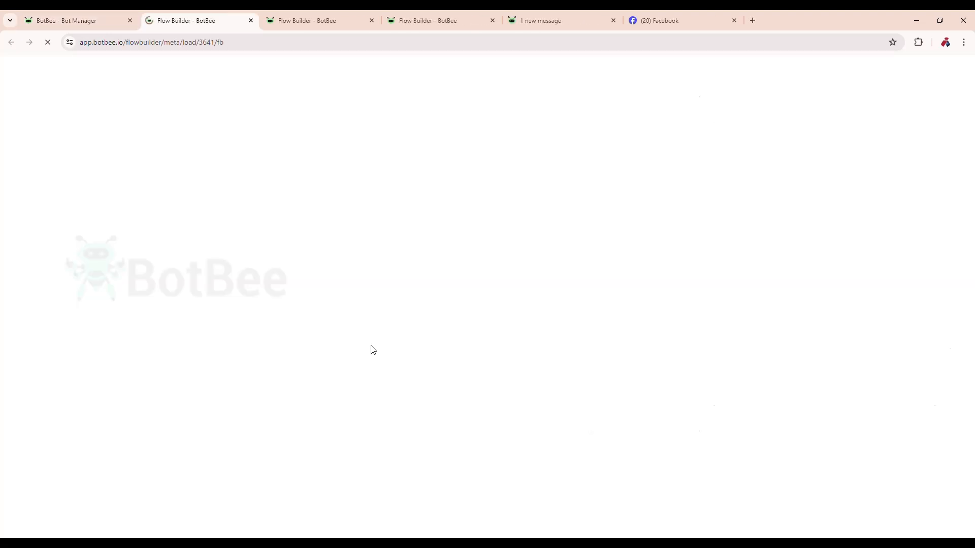
# - Configure the new post-back flow's reference with the exact-match keyword "Pricing" and the title "pricing"
pyautogui.click(119, 217)
pyautogui.click(95, 280)
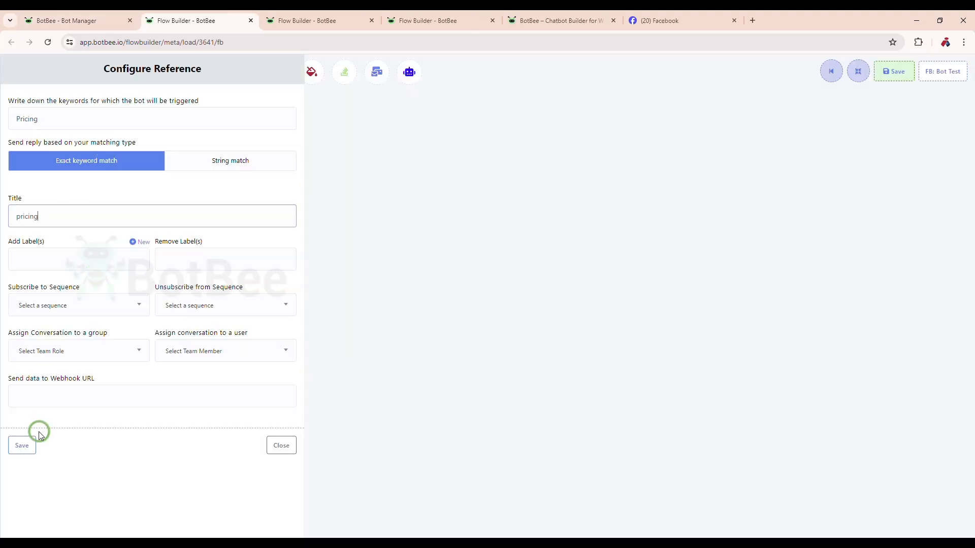
pyautogui.click(24, 445)
# - Connect a Text message reading "Please Choose Below for plan Details" to the Start Bot Flow block
pyautogui.moveTo(275, 350); pyautogui.dragTo(326, 289)
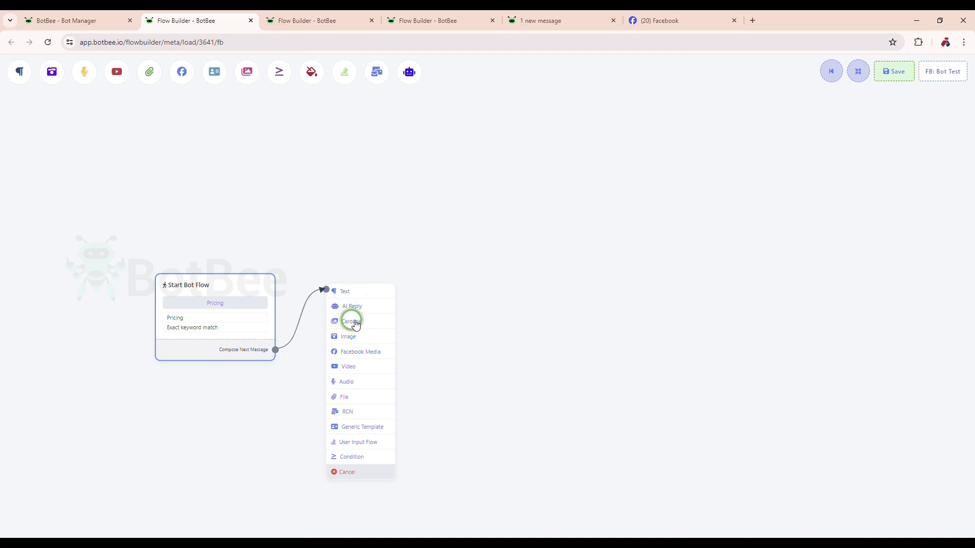
pyautogui.click(349, 291)
pyautogui.click(196, 175)
pyautogui.write('Please  Choose Below for p')
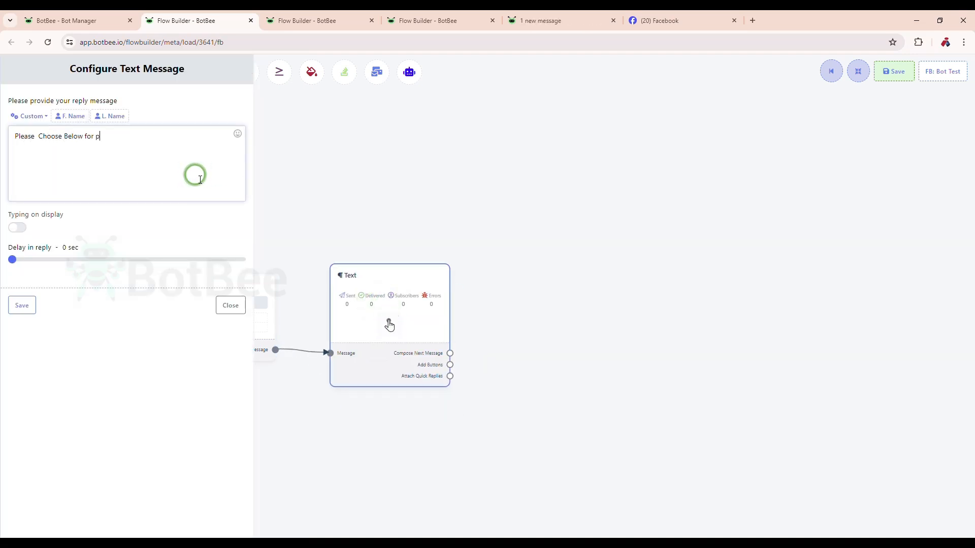
pyautogui.write('lan Details')
pyautogui.click(22, 305)
# - Add a Send Message button named "Growth" to the plan details text message
pyautogui.click(450, 359)
pyautogui.click(113, 117)
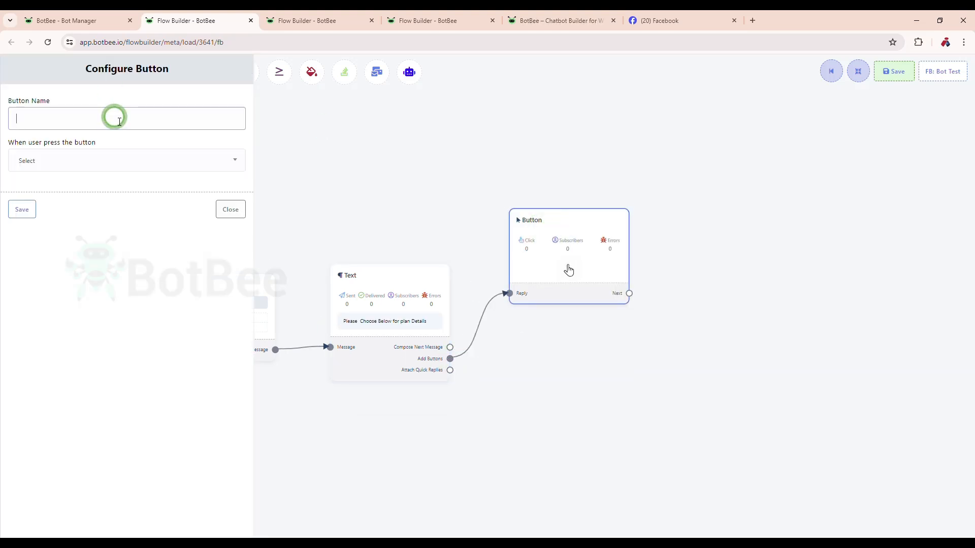
pyautogui.write('Growth')
pyautogui.click(22, 209)
# - Add a second Send Message button named "Scale" to the text message and place it below the Growth button
pyautogui.moveTo(450, 359); pyautogui.dragTo(541, 382)
pyautogui.click(127, 161)
pyautogui.click(46, 202)
pyautogui.click(21, 237)
pyautogui.click(583, 420)
pyautogui.click(135, 120)
pyautogui.write('Scale')
pyautogui.click(22, 237)
pyautogui.moveTo(563, 421); pyautogui.dragTo(523, 372)
# - Add a third button named "Pro" with the Send Message action below the Scale button
pyautogui.moveTo(450, 359); pyautogui.dragTo(555, 475)
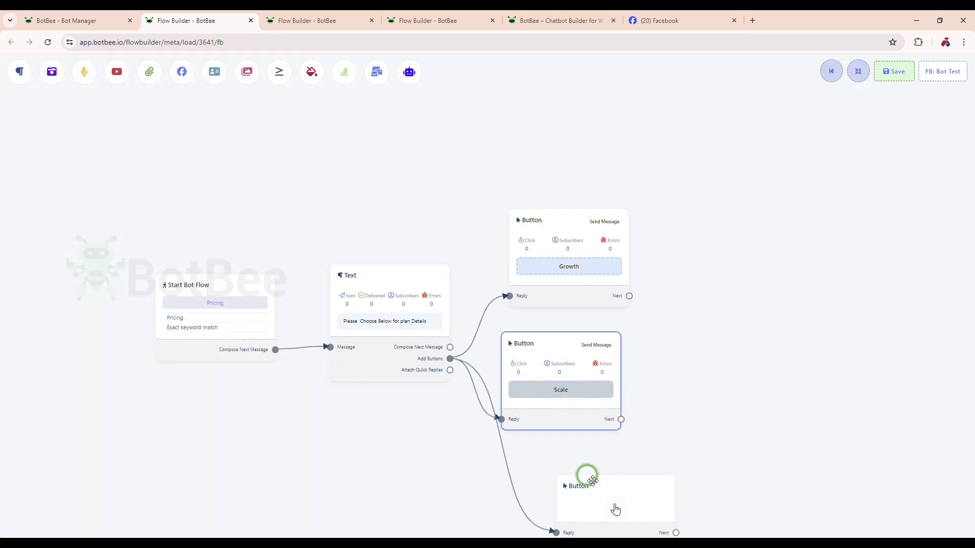
pyautogui.doubleClick(594, 487)
pyautogui.click(149, 127)
pyautogui.write('Pro')
pyautogui.click(136, 161)
pyautogui.click(46, 202)
pyautogui.click(21, 389)
# - Connect a text reply reading "Growth Plan Price 299" to the Growth button
pyautogui.moveTo(584, 270); pyautogui.dragTo(652, 274)
pyautogui.doubleClick(729, 276)
pyautogui.click(227, 170)
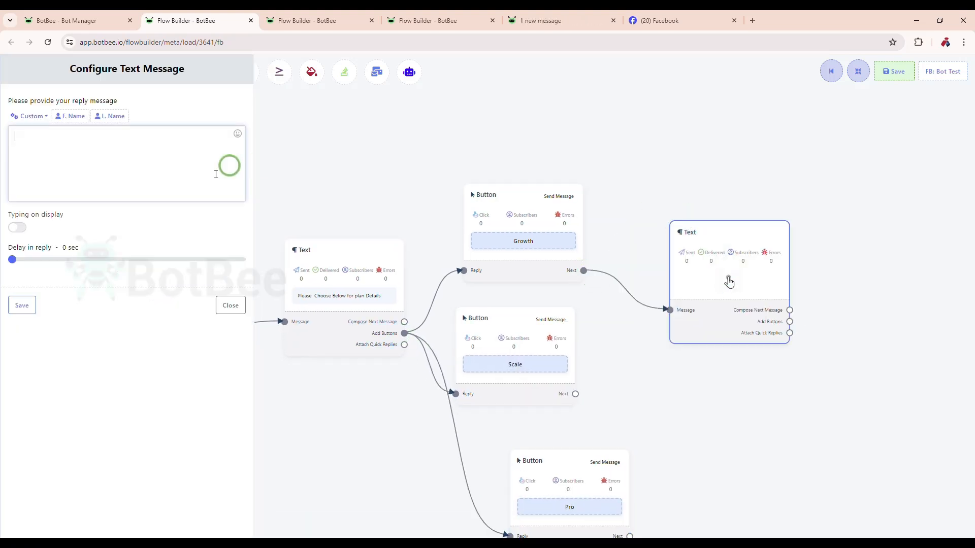
pyautogui.write('Growth Plan Price 299')
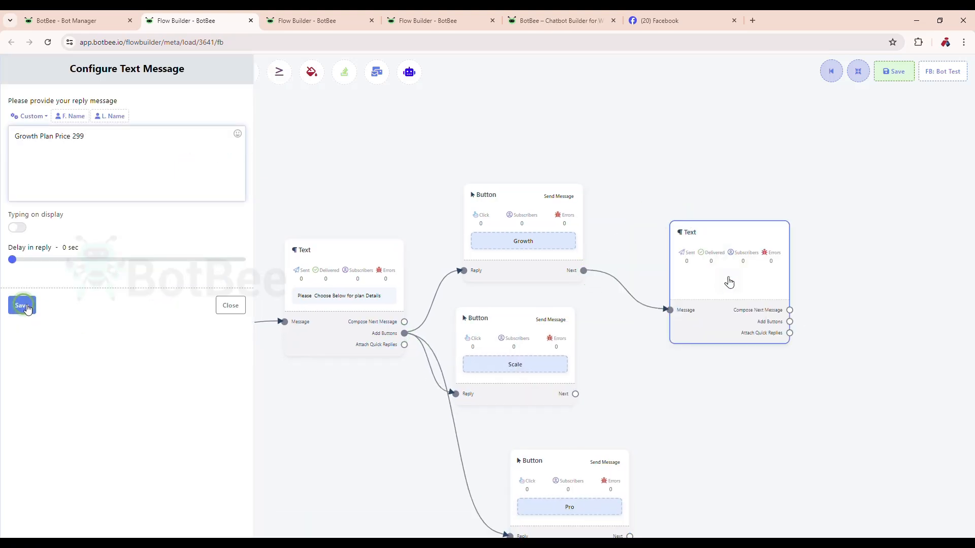
pyautogui.click(25, 308)
# - Connect a text reply reading "Scale plan Price 499" to the Scale button
pyautogui.moveTo(575, 394); pyautogui.dragTo(718, 382)
pyautogui.doubleClick(761, 416)
pyautogui.click(142, 187)
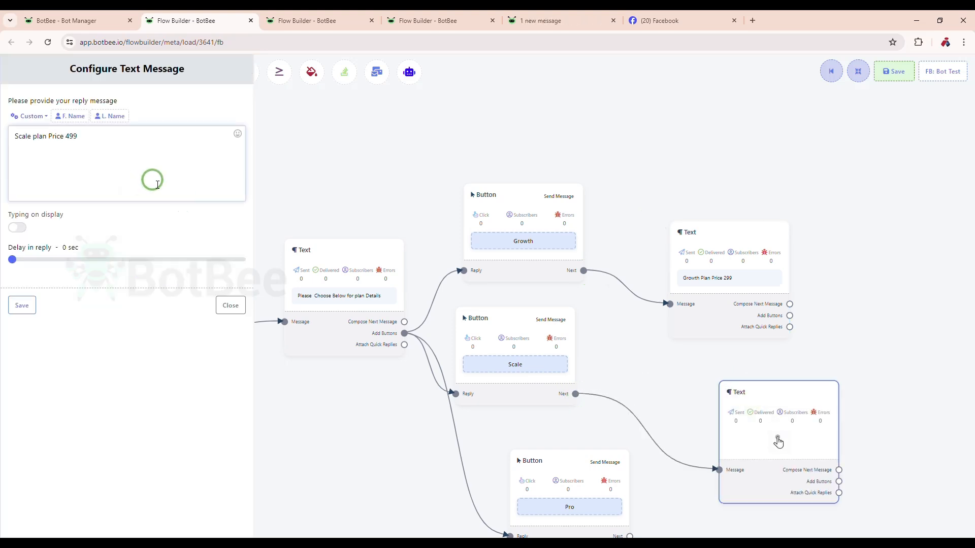
pyautogui.click(22, 305)
# - Connect a text reply reading "Pro plan Price 699" to the Pro button
pyautogui.moveTo(492, 365); pyautogui.dragTo(669, 453)
pyautogui.doubleClick(670, 457)
pyautogui.click(178, 180)
pyautogui.write('Pro plan Price')
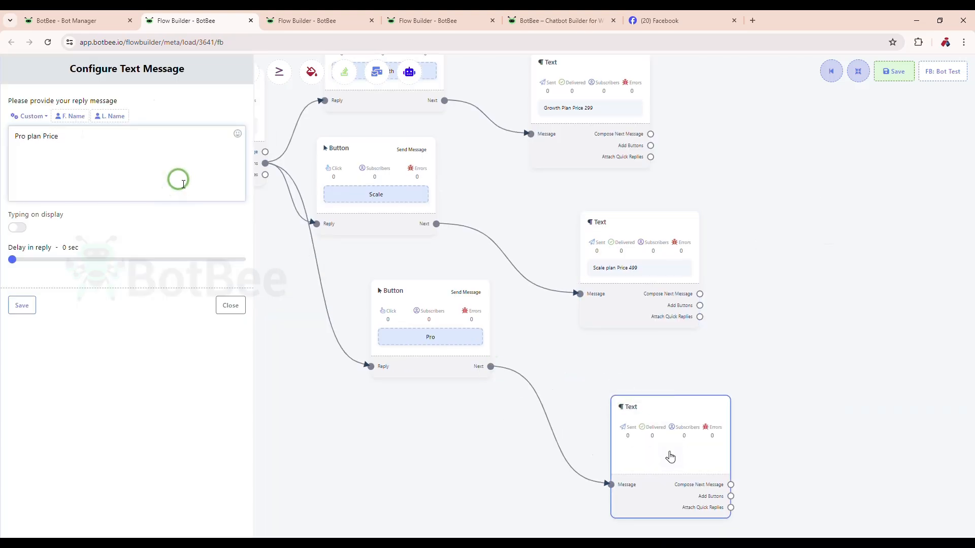
pyautogui.write(' 699')
pyautogui.click(22, 306)
# - Arrange the flow's blocks automatically and save the pricing flow
pyautogui.click(858, 71)
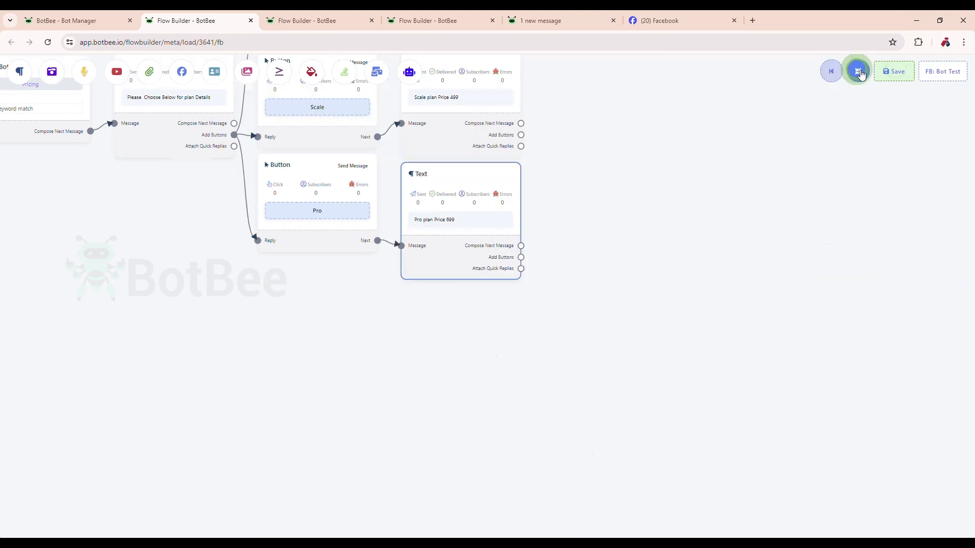
pyautogui.click(894, 71)
pyautogui.moveTo(714, 190); pyautogui.dragTo(813, 300)
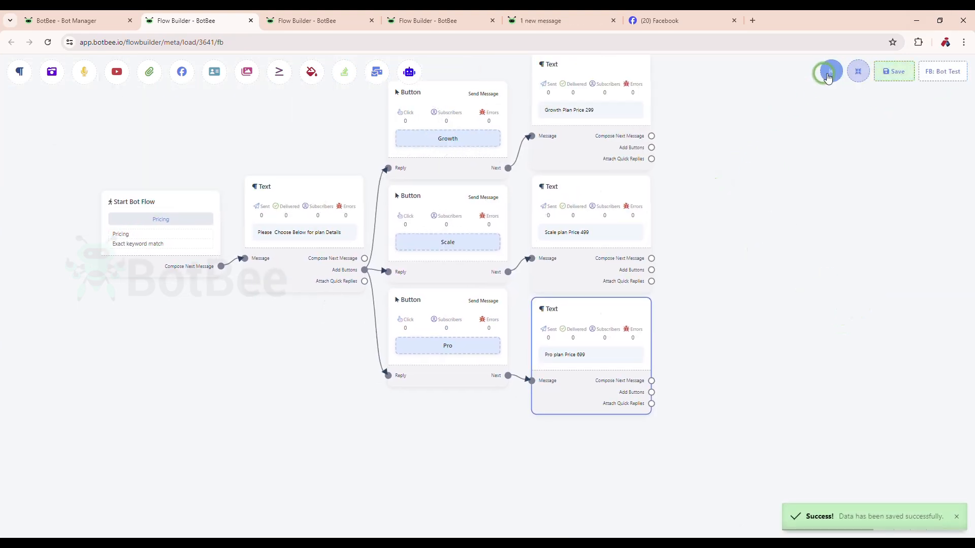
# - Return to the persistent menu form, assign the "pricing" post-back to the "Pricing" item, and save the menu
pyautogui.click(110, 19)
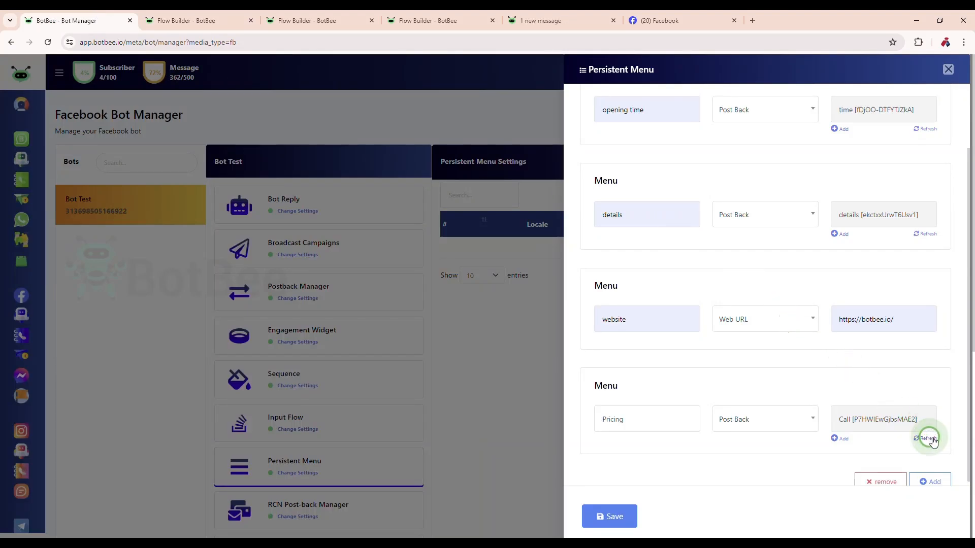
pyautogui.moveTo(859, 388); pyautogui.dragTo(744, 330)
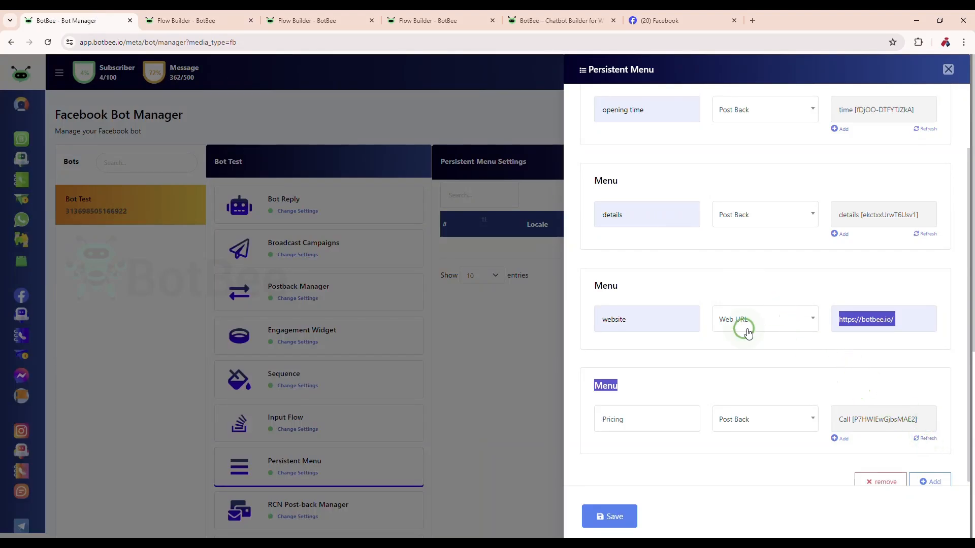
pyautogui.click(765, 424)
pyautogui.click(681, 454)
pyautogui.scroll(-1, 939, 421)
pyautogui.click(881, 405)
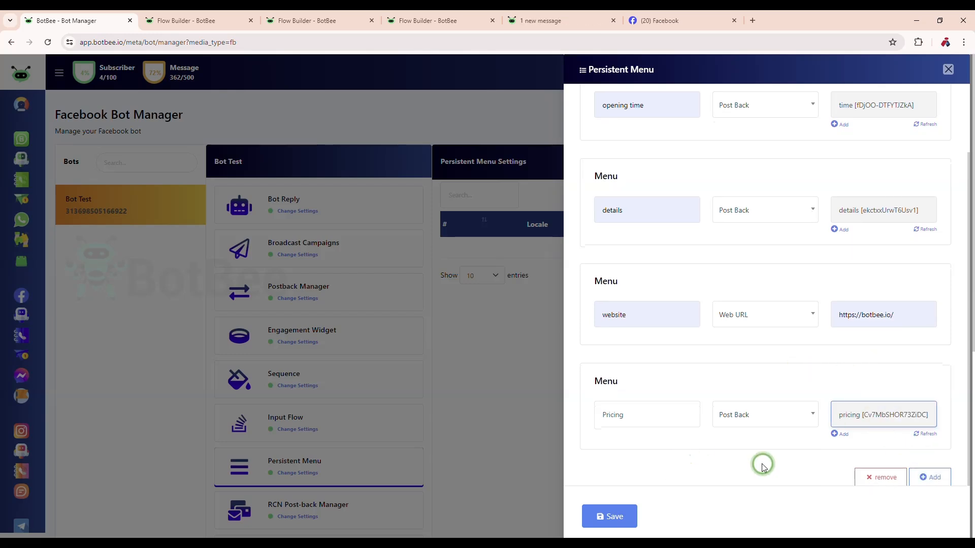
pyautogui.click(610, 516)
pyautogui.click(486, 359)
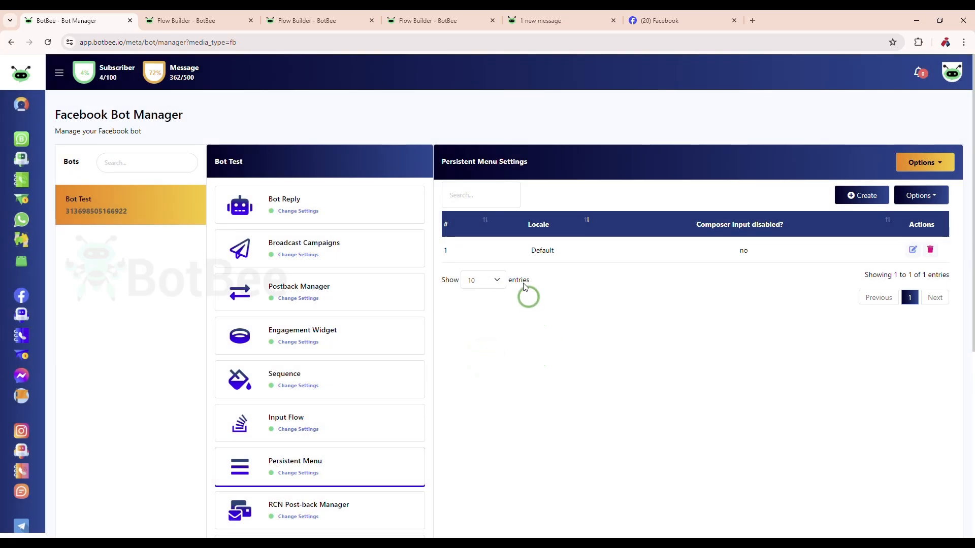
# - Publish the saved Default-locale persistent menu and dismiss the confirmation
pyautogui.doubleClick(531, 251)
pyautogui.click(778, 330)
pyautogui.click(917, 212)
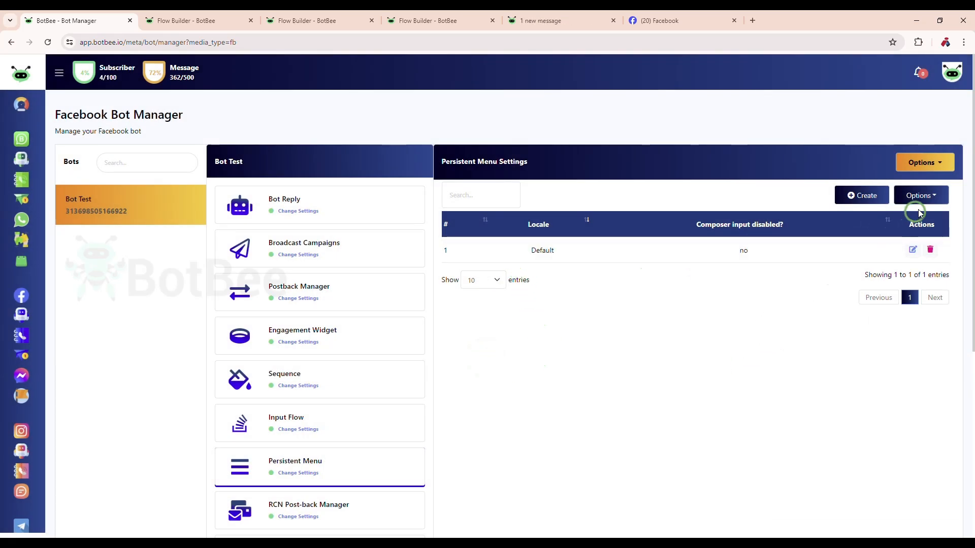
pyautogui.click(902, 216)
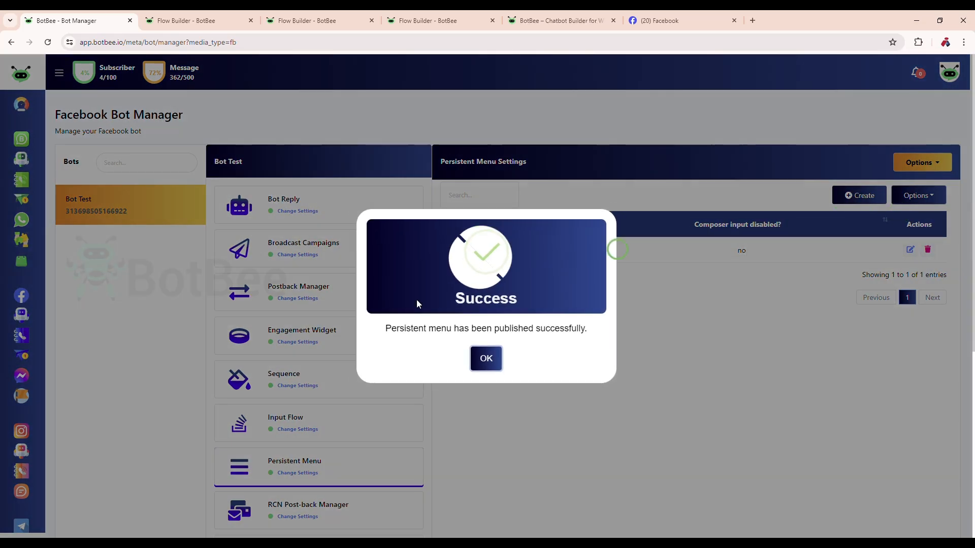
pyautogui.moveTo(382, 327); pyautogui.dragTo(634, 344)
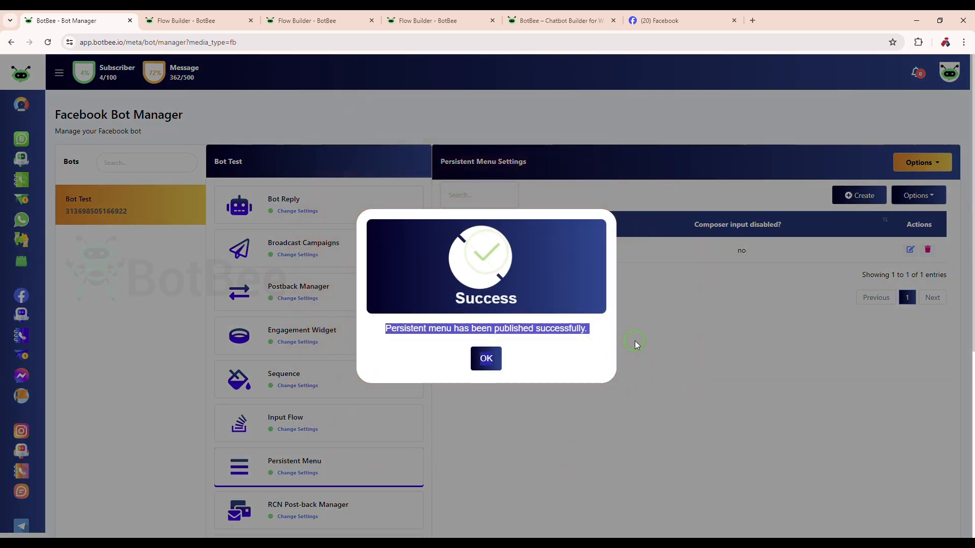
pyautogui.click(839, 385)
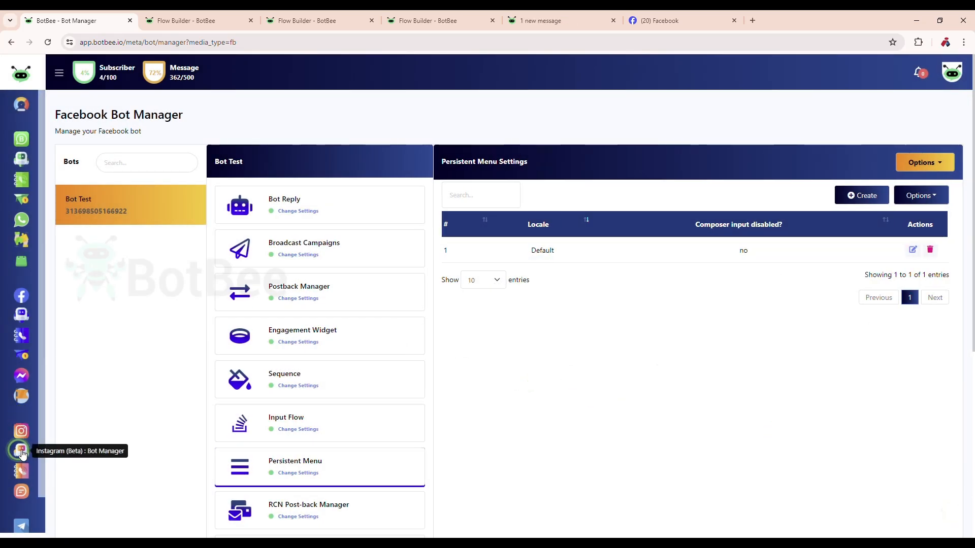
# - Open the dashboard and look through its bot and subscriber summaries
pyautogui.click(25, 106)
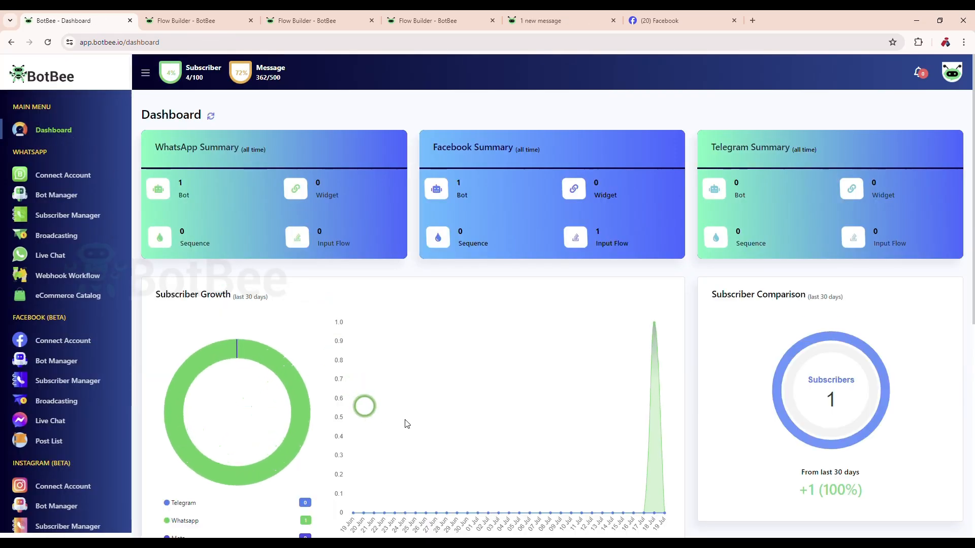
pyautogui.scroll(-2, 349, 366)
pyautogui.scroll(-2, 349, 364)
pyautogui.scroll(-3, 61, 441)
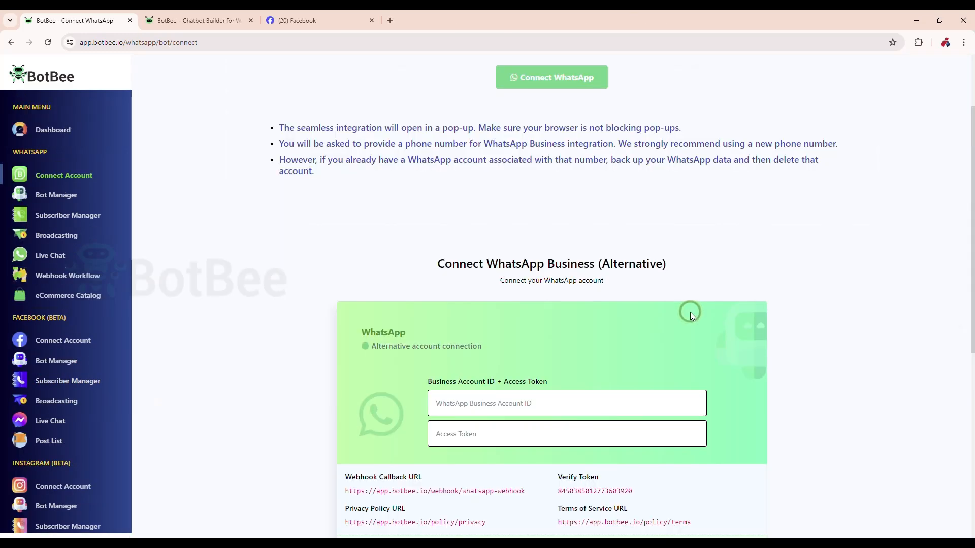
# - Open the Get Started Settings of the Bot Test bot in the Facebook Bot Manager
pyautogui.click(66, 380)
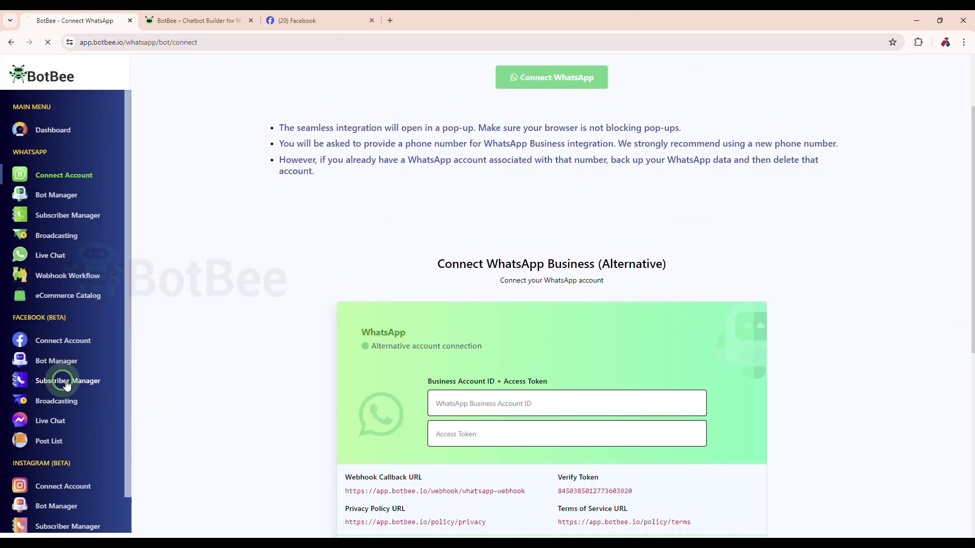
pyautogui.click(66, 361)
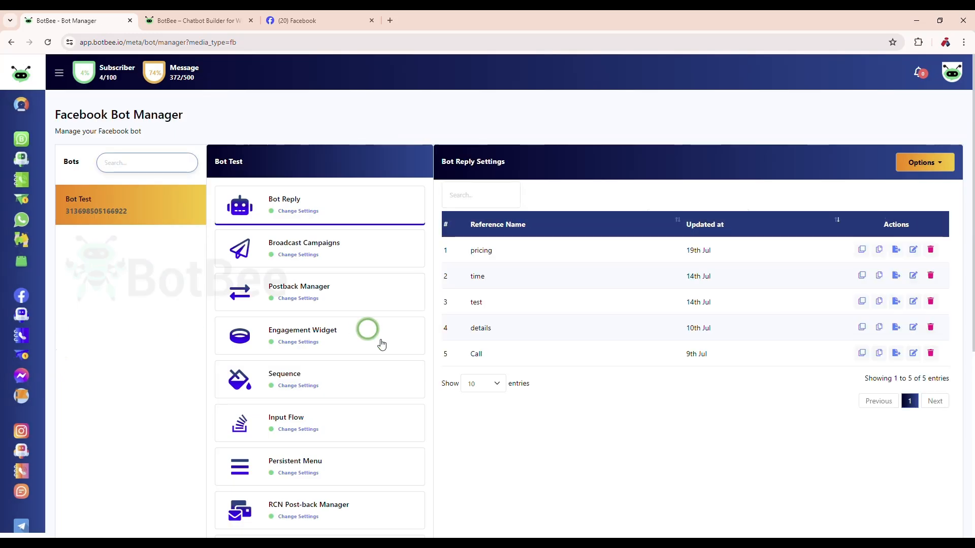
pyautogui.scroll(-3, 365, 395)
pyautogui.scroll(-2, 350, 412)
pyautogui.scroll(-1, 292, 487)
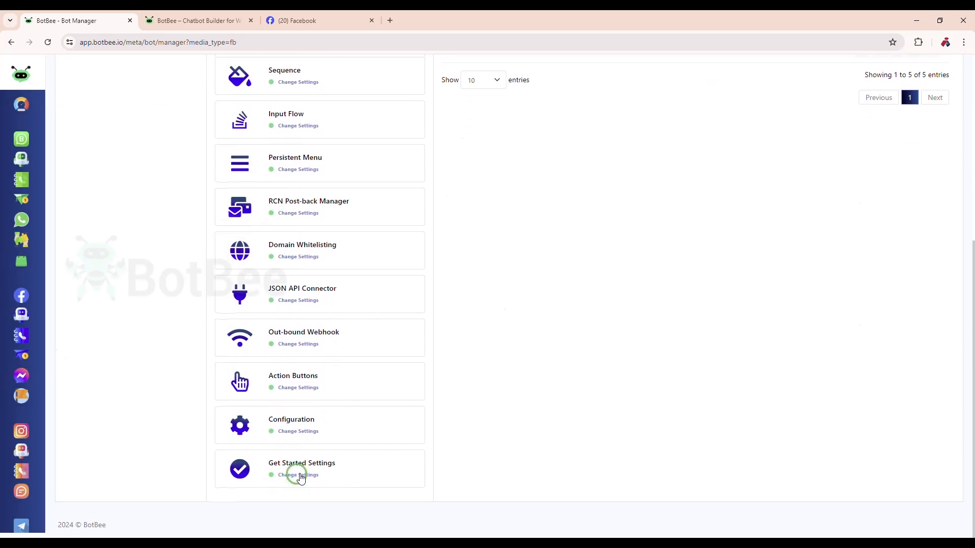
pyautogui.click(297, 474)
pyautogui.scroll(4, 675, 391)
pyautogui.click(501, 305)
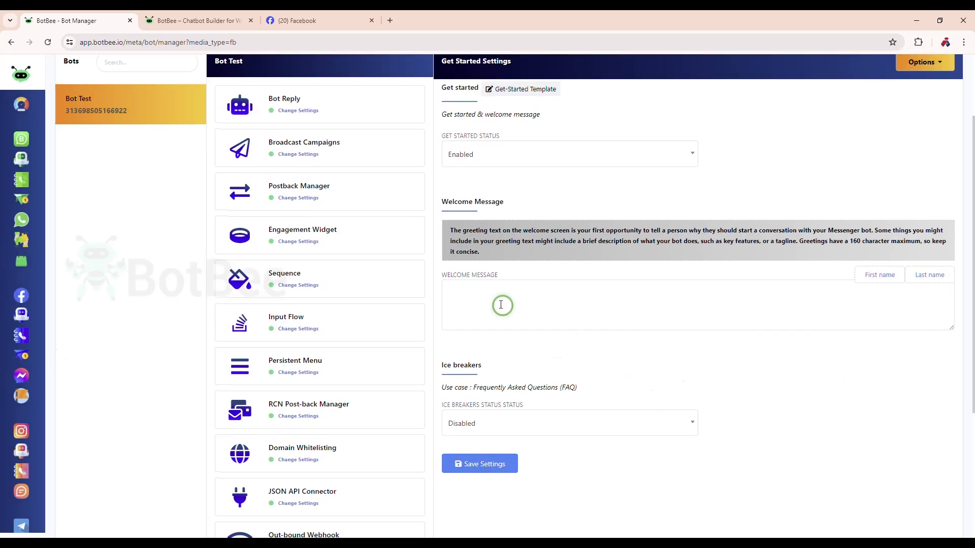
# - Set the welcome message to "Hello {{user_first_name}} Welcome to BotBee. BotBee is an innovative platform that offers AI-powered chatbot solutions for businesses."
pyautogui.moveTo(441, 203); pyautogui.dragTo(503, 200)
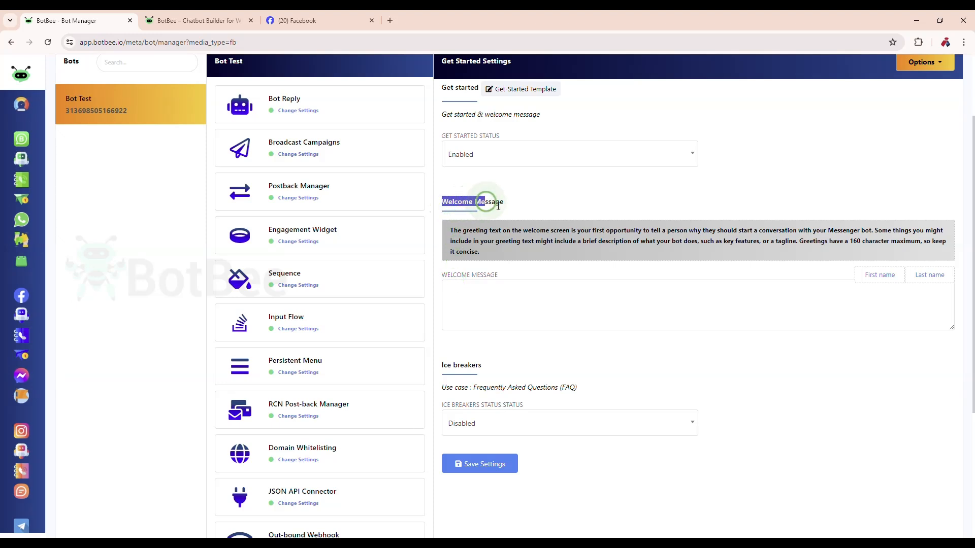
pyautogui.click(549, 201)
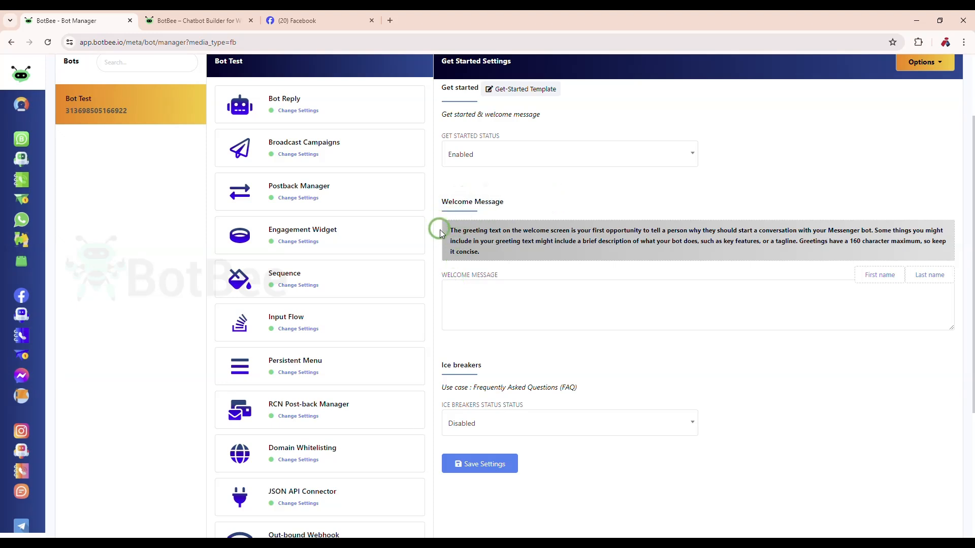
pyautogui.moveTo(453, 232); pyautogui.dragTo(950, 252)
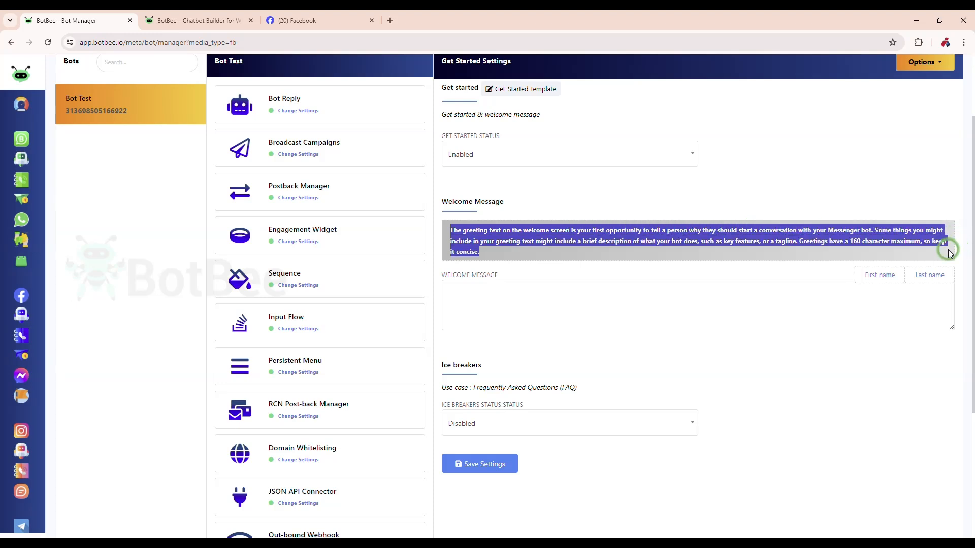
pyautogui.click(551, 292)
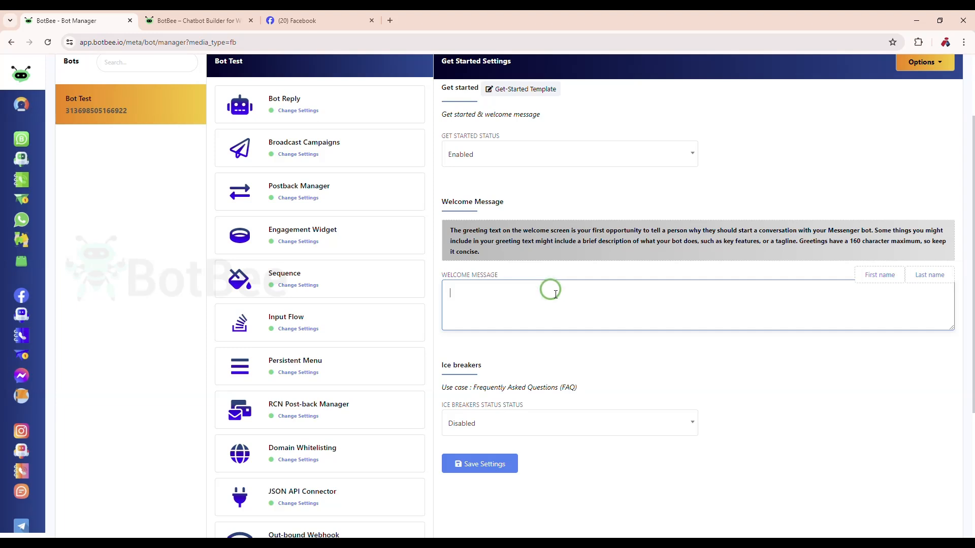
pyautogui.write('Hello {{user_first_name}}  Welcome to BotBee. BotBee is an innovative platform that offers AI-powered chatbot solutions for businesses.')
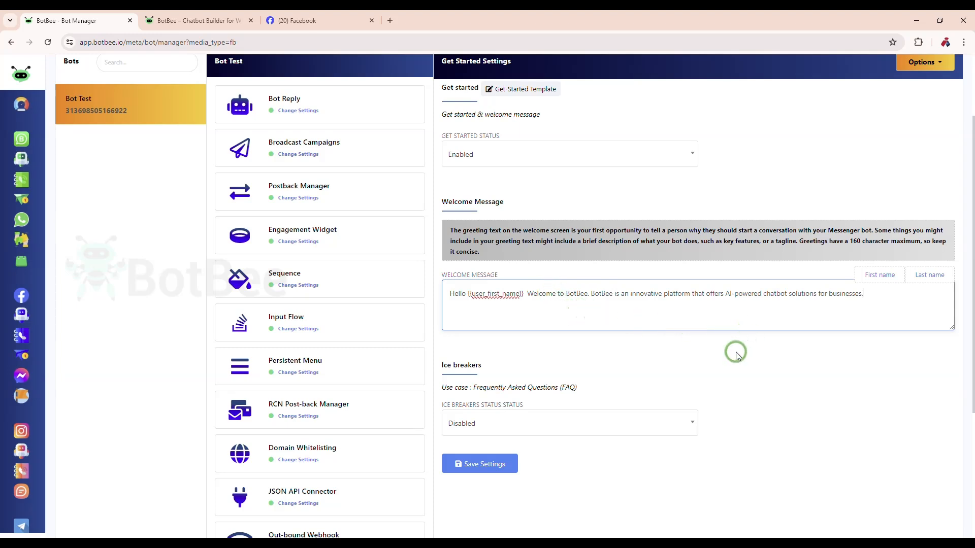
# - Set the ice breakers status to Enabled and look over the question blocks with their reply message templates
pyautogui.scroll(-1, 735, 352)
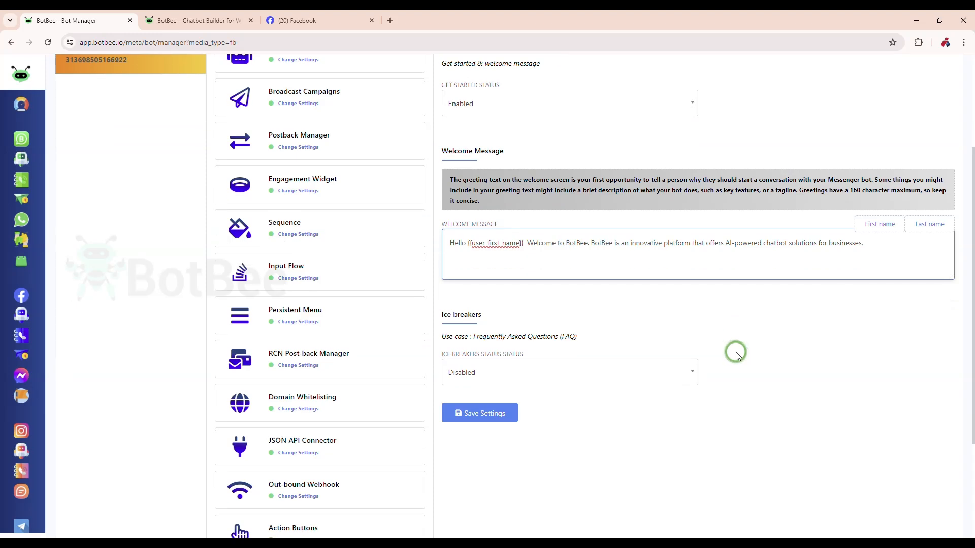
pyautogui.scroll(-1, 751, 336)
pyautogui.click(641, 321)
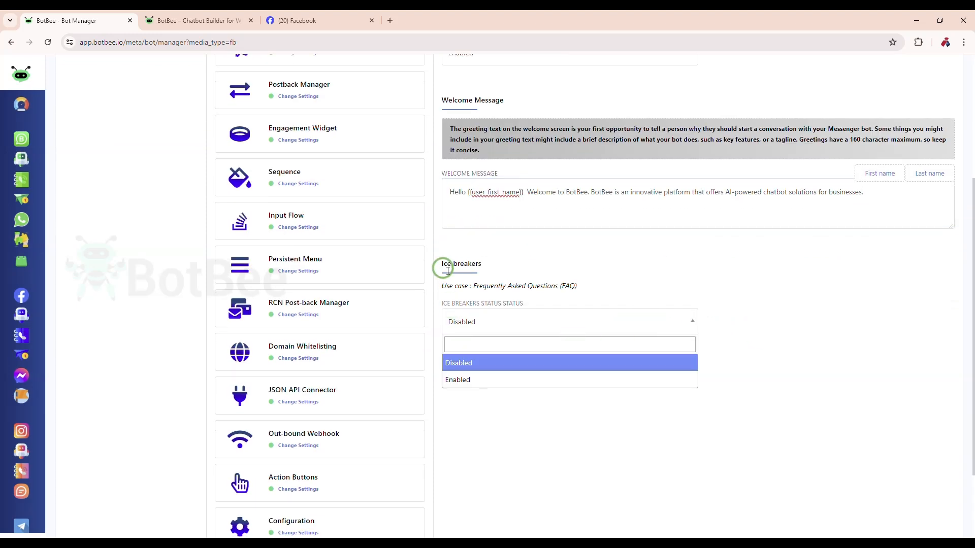
pyautogui.click(500, 289)
pyautogui.moveTo(444, 269); pyautogui.dragTo(585, 297)
pyautogui.click(611, 286)
pyautogui.click(523, 326)
pyautogui.click(512, 380)
pyautogui.scroll(-2, 702, 323)
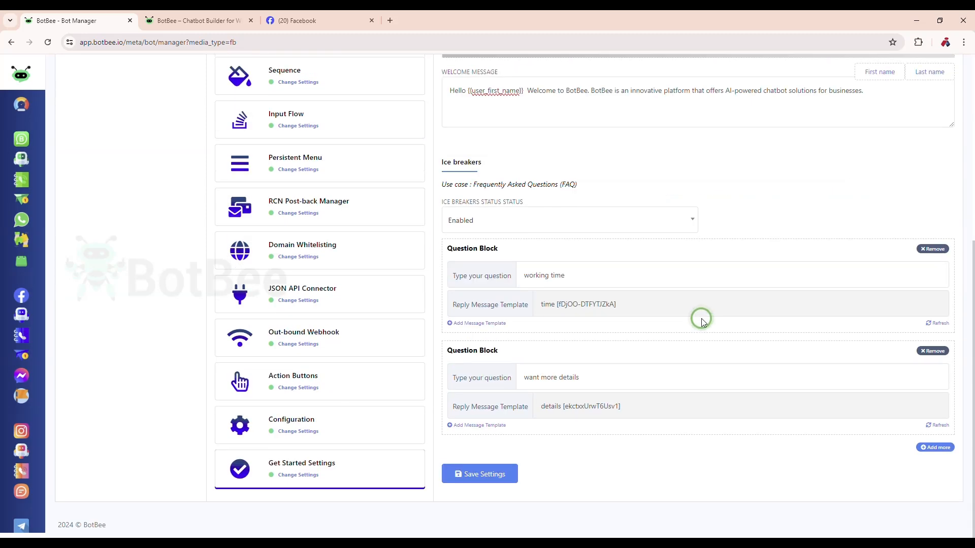
# - Set both the ice breakers status and the get started status to Disabled
pyautogui.scroll(2, 689, 335)
pyautogui.click(548, 329)
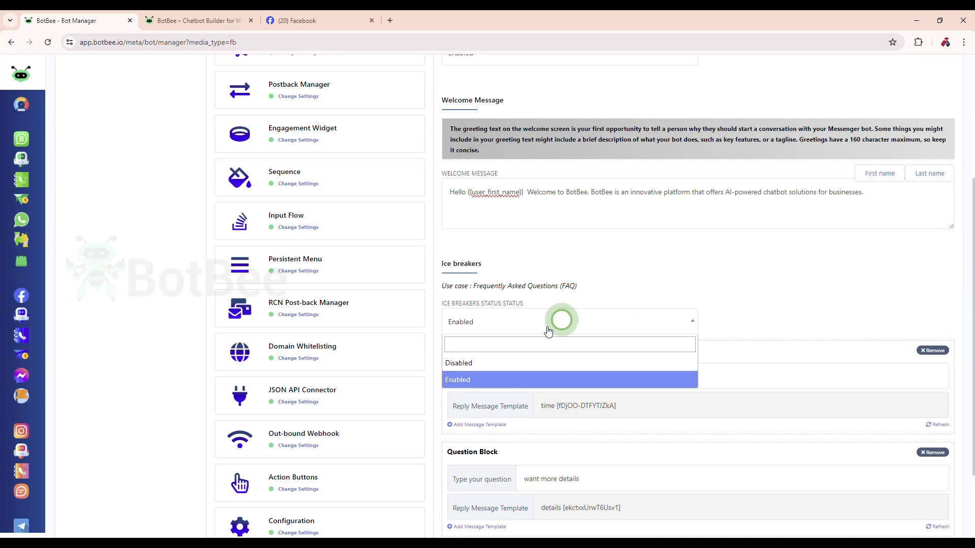
pyautogui.click(535, 362)
pyautogui.scroll(3, 528, 305)
pyautogui.click(502, 211)
pyautogui.click(494, 248)
# - Turn the ice breakers status back to Enabled and view the question blocks
pyautogui.scroll(-2, 731, 222)
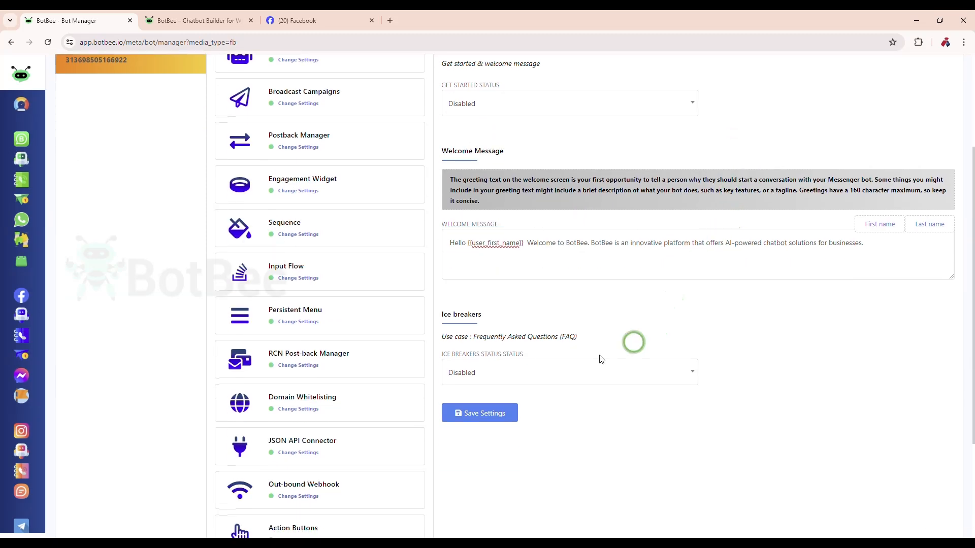
pyautogui.click(562, 372)
pyautogui.click(490, 427)
pyautogui.scroll(-3, 636, 421)
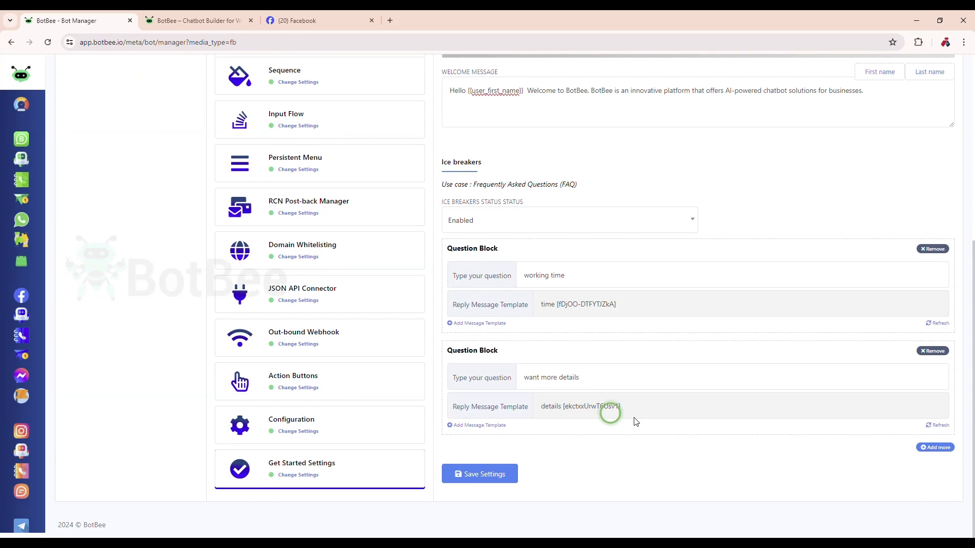
# - Set the ice breakers status to Disabled and the get started status to Enabled
pyautogui.scroll(3, 636, 421)
pyautogui.click(562, 373)
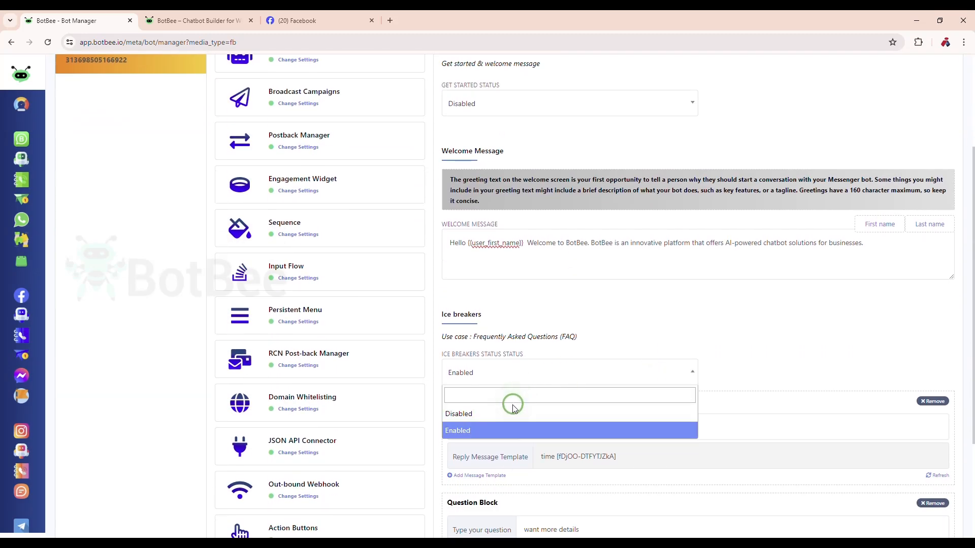
pyautogui.click(506, 415)
pyautogui.scroll(1, 518, 355)
pyautogui.click(500, 161)
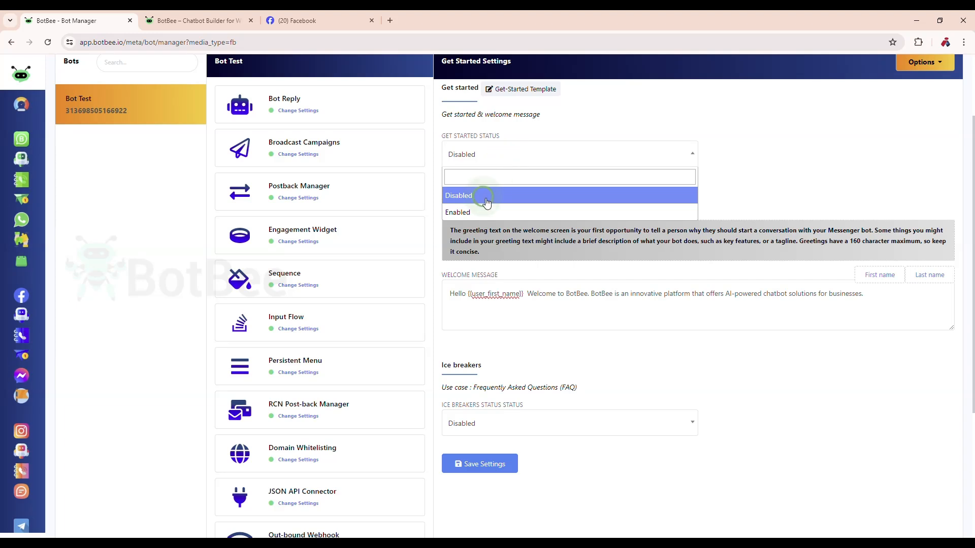
pyautogui.click(483, 213)
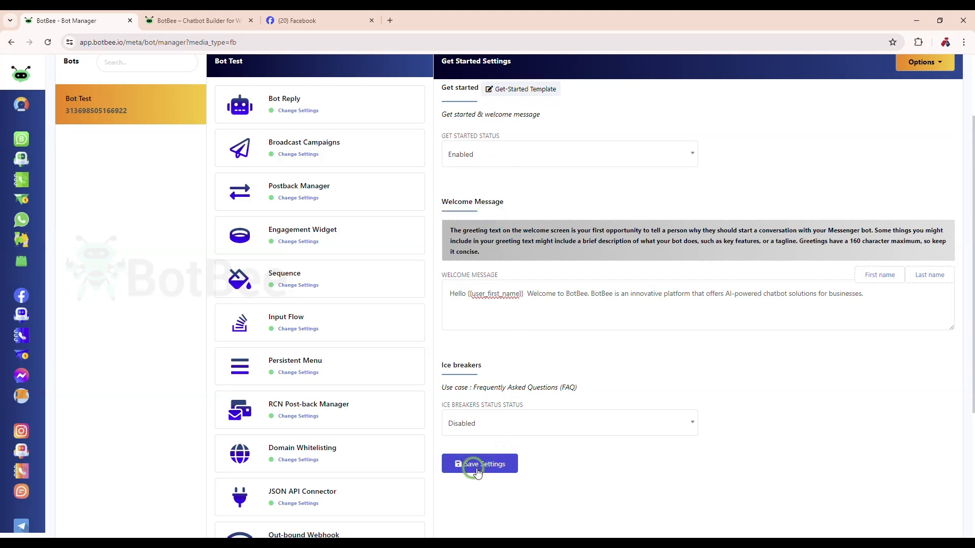